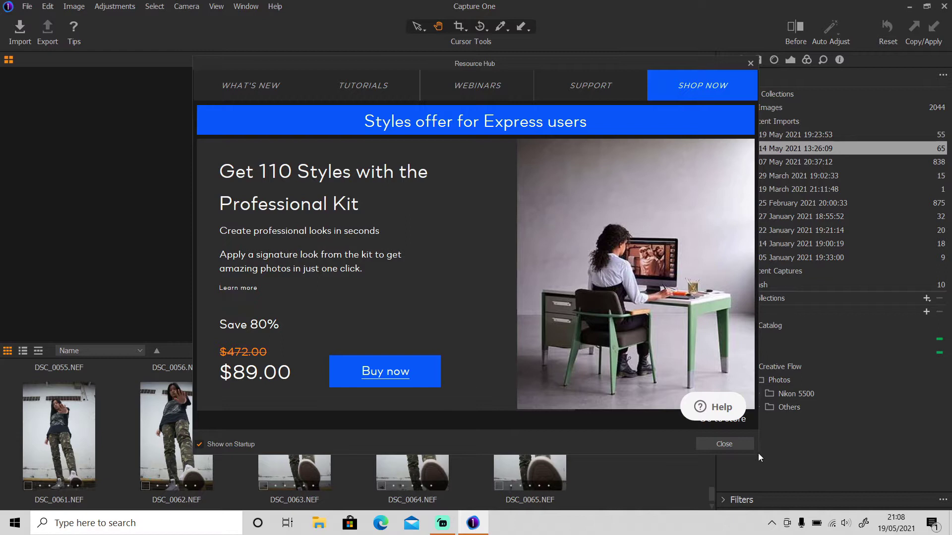
Close the Resource Hub, browse Nikon 5500 > 2020 > 2020-10-17, and view DSC_0029.
{"action": "left_click", "coordinate": [742, 443]}
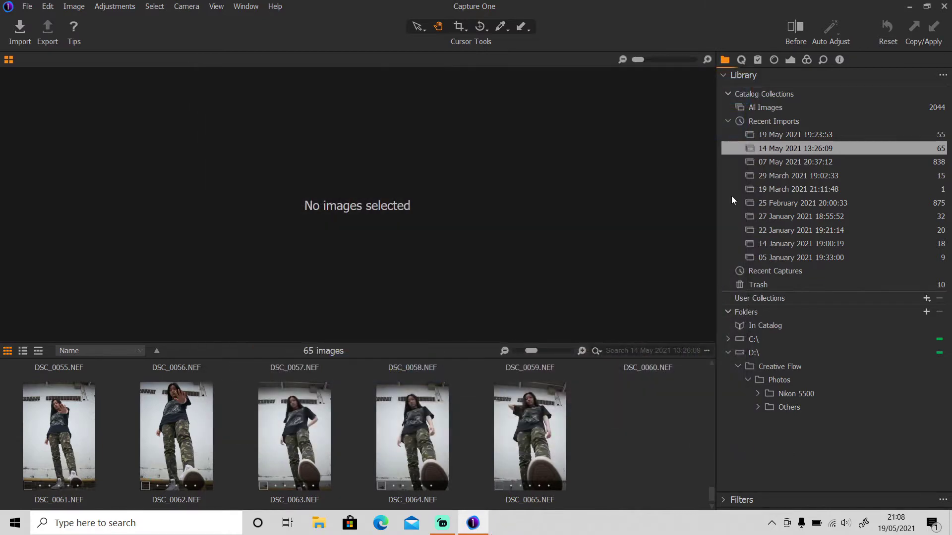
{"action": "left_click", "coordinate": [757, 393]}
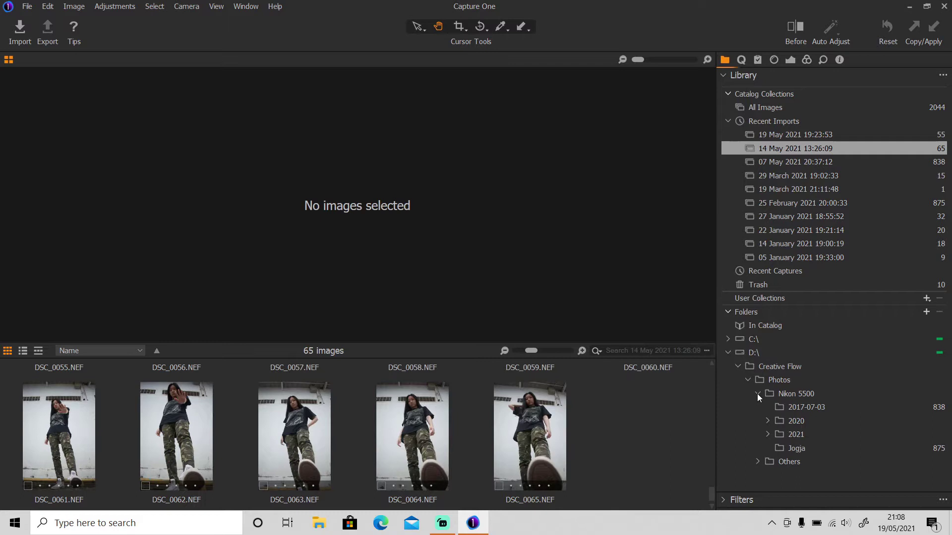
{"action": "left_click", "coordinate": [768, 421]}
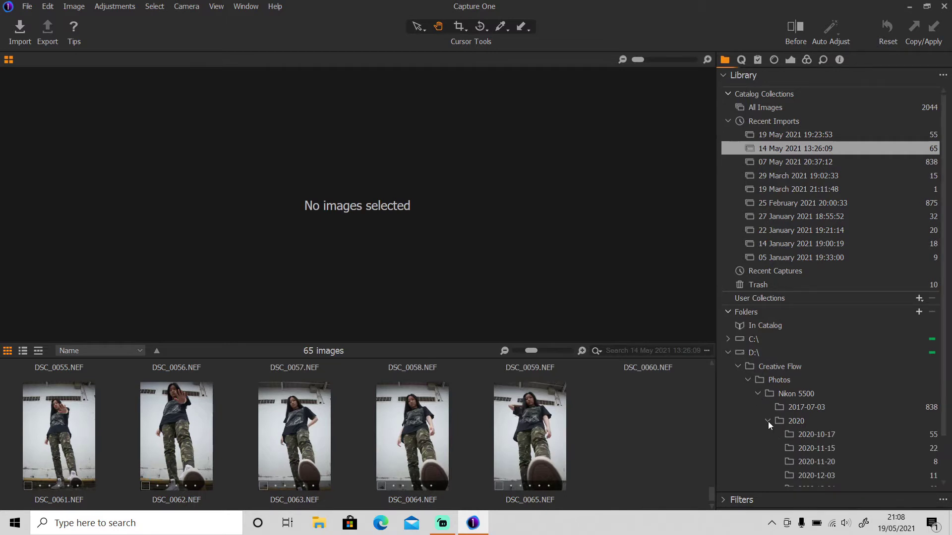
{"action": "left_click", "coordinate": [795, 436]}
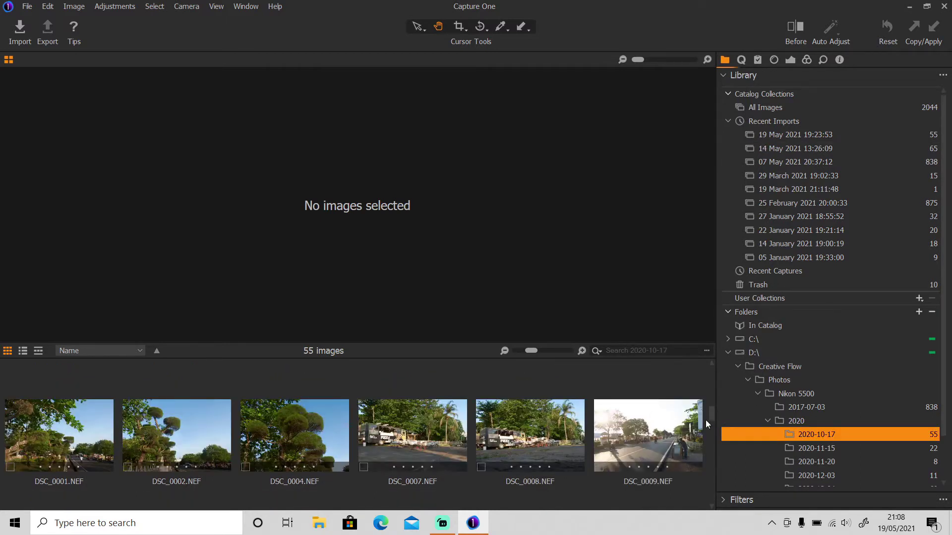
{"action": "scroll", "coordinate": [713, 419], "scroll_direction": "down", "scroll_amount": 5}
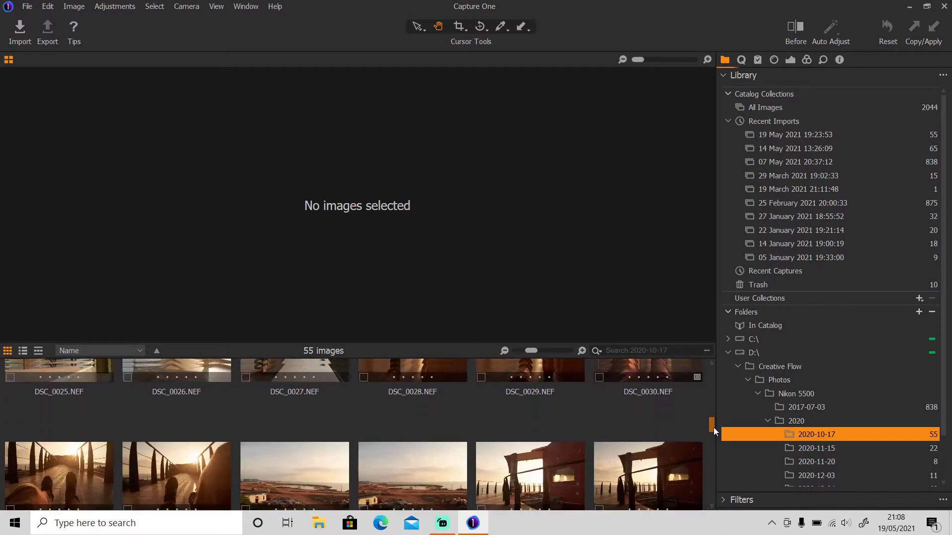
{"action": "left_click", "coordinate": [530, 438]}
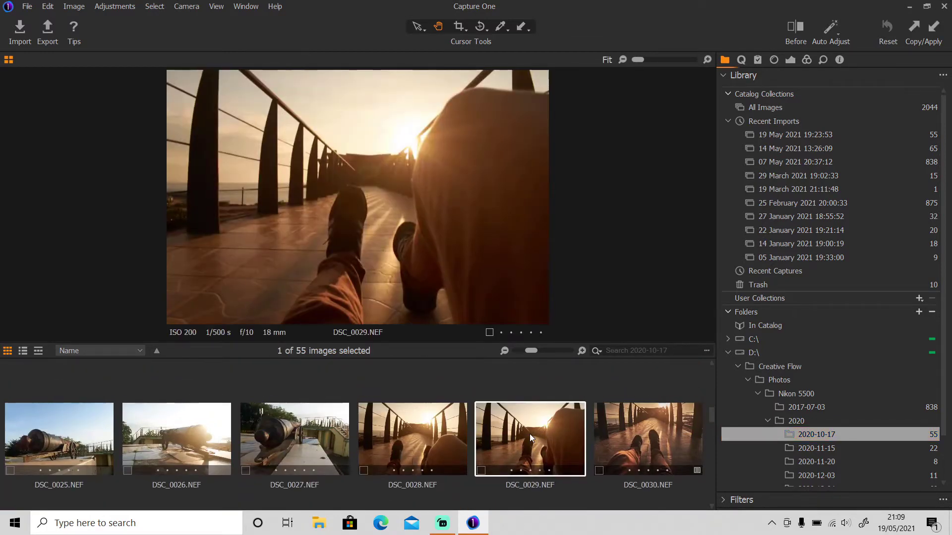
Set Contrast 12, Highlight -100, Shadow 24, White -22 and Black -25.
{"action": "left_click", "coordinate": [790, 61]}
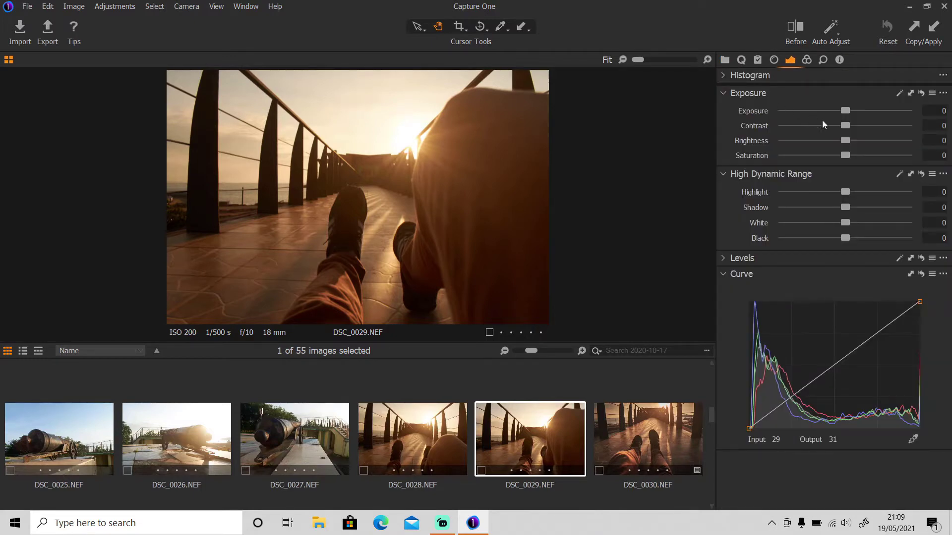
{"action": "left_click_drag", "start_coordinate": [846, 126], "coordinate": [861, 127]}
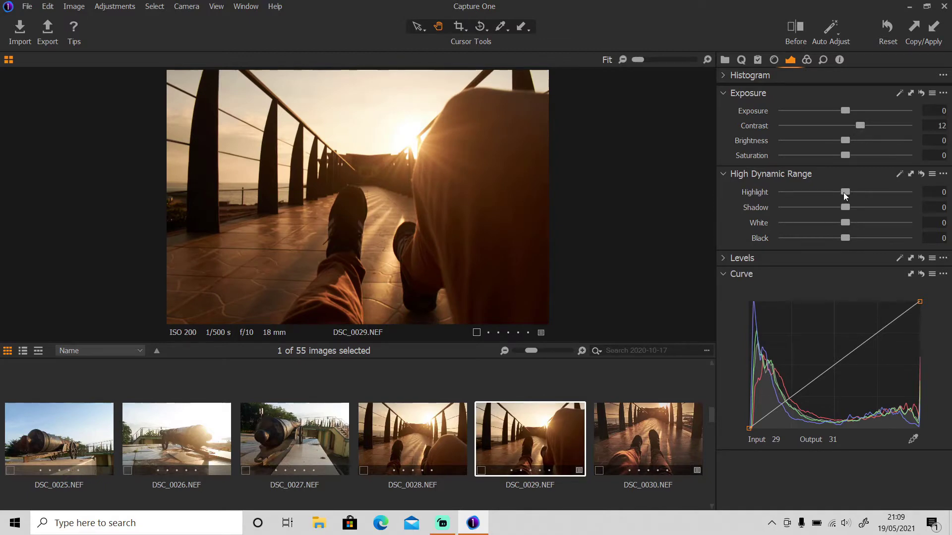
{"action": "left_click_drag", "start_coordinate": [843, 192], "coordinate": [754, 192]}
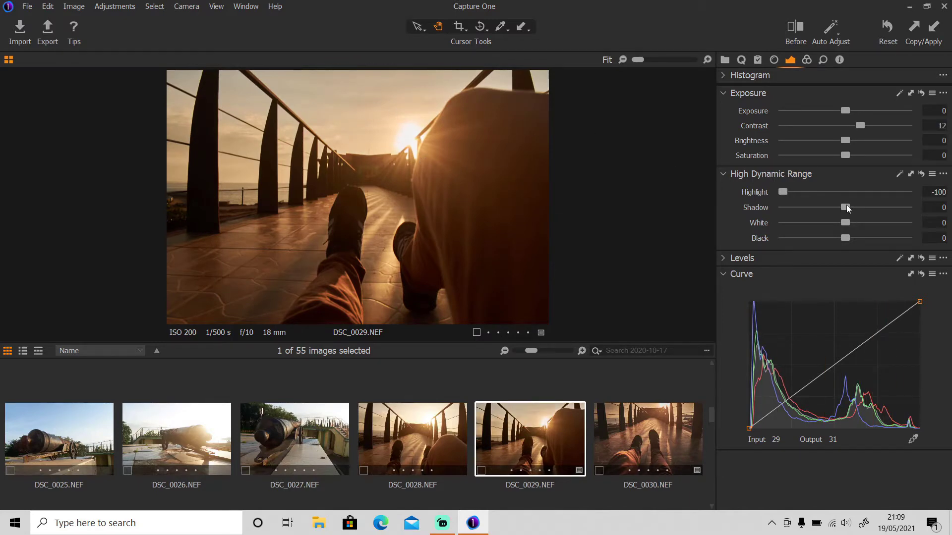
{"action": "left_click_drag", "start_coordinate": [846, 207], "coordinate": [861, 204]}
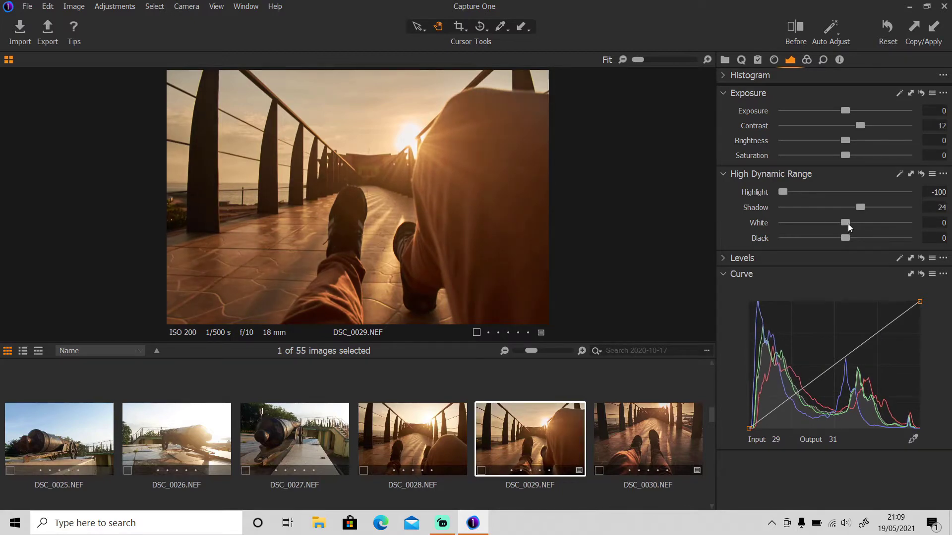
{"action": "left_click_drag", "start_coordinate": [846, 223], "coordinate": [832, 223]}
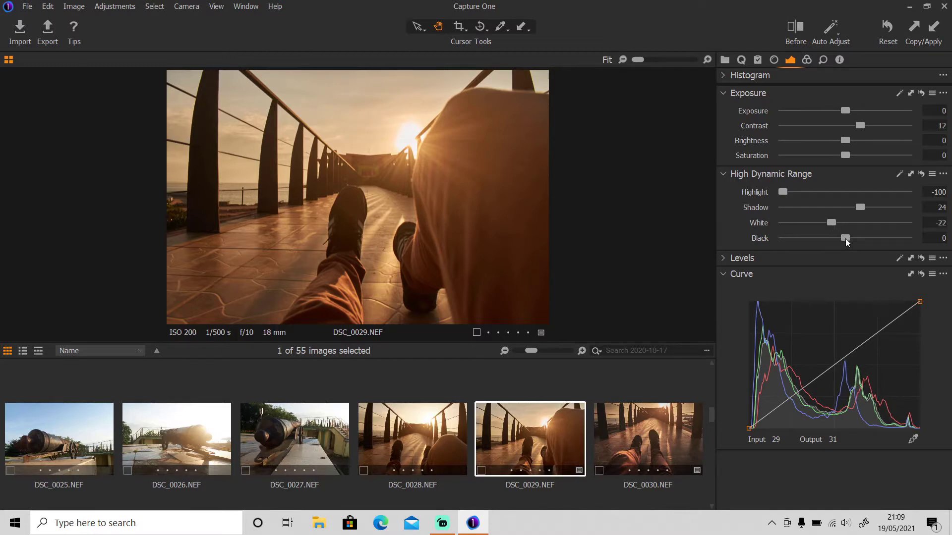
{"action": "left_click_drag", "start_coordinate": [846, 239], "coordinate": [830, 248]}
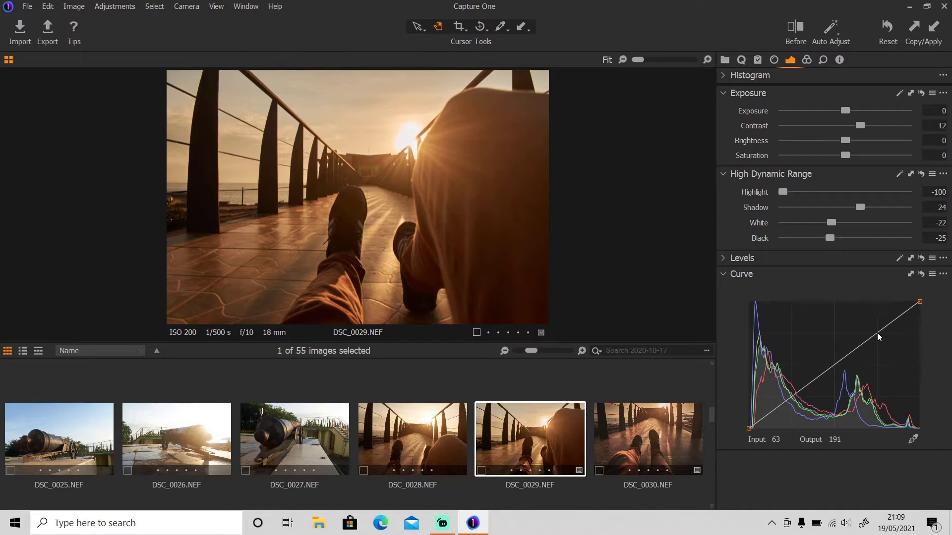
Add curve points 189→197 and 60→56, and lift the black point to output 12.
{"action": "left_click_drag", "start_coordinate": [878, 334], "coordinate": [875, 330]}
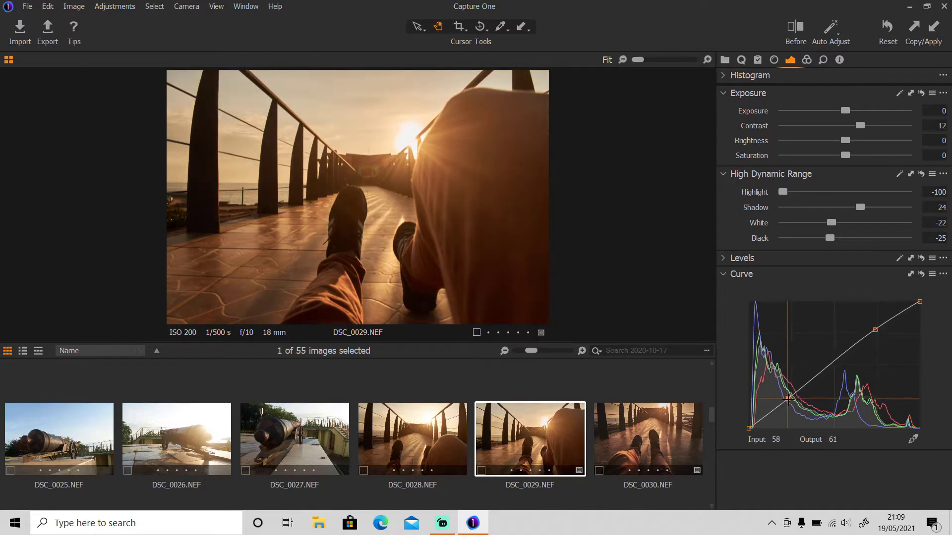
{"action": "left_click_drag", "start_coordinate": [788, 398], "coordinate": [789, 401]}
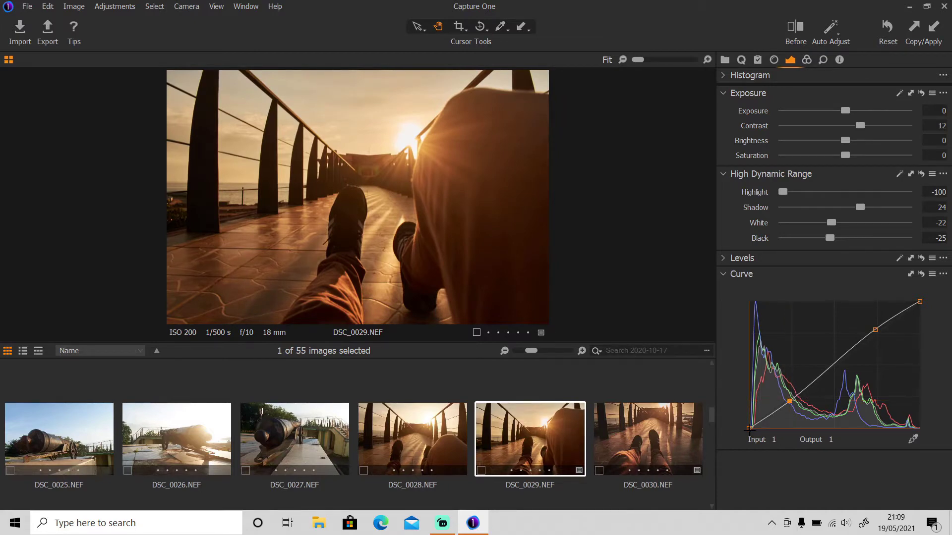
{"action": "left_click_drag", "start_coordinate": [750, 429], "coordinate": [739, 427]}
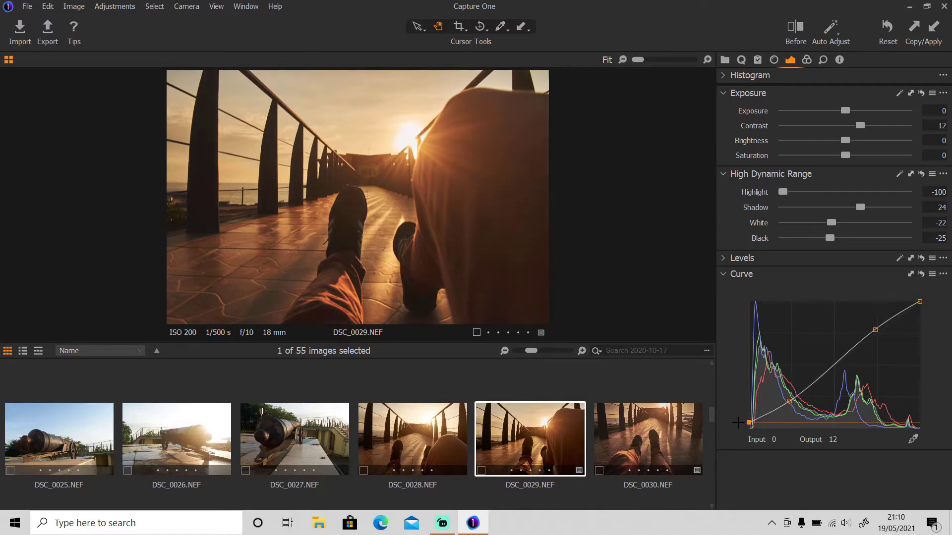
Warm the white balance to 8412 K, then desaturate the reds and shift their hue slightly.
{"action": "left_click", "coordinate": [807, 60]}
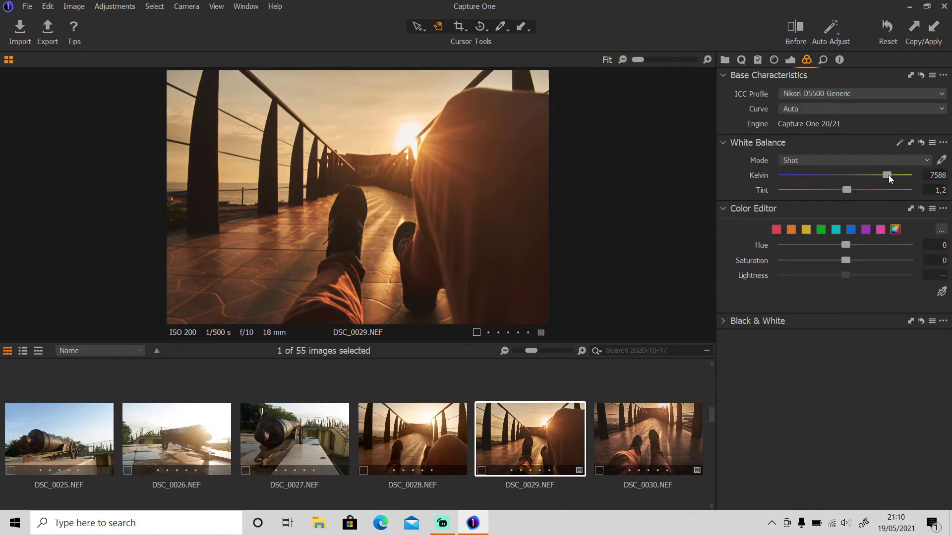
{"action": "left_click_drag", "start_coordinate": [885, 174], "coordinate": [892, 177]}
{"action": "left_click", "coordinate": [776, 230]}
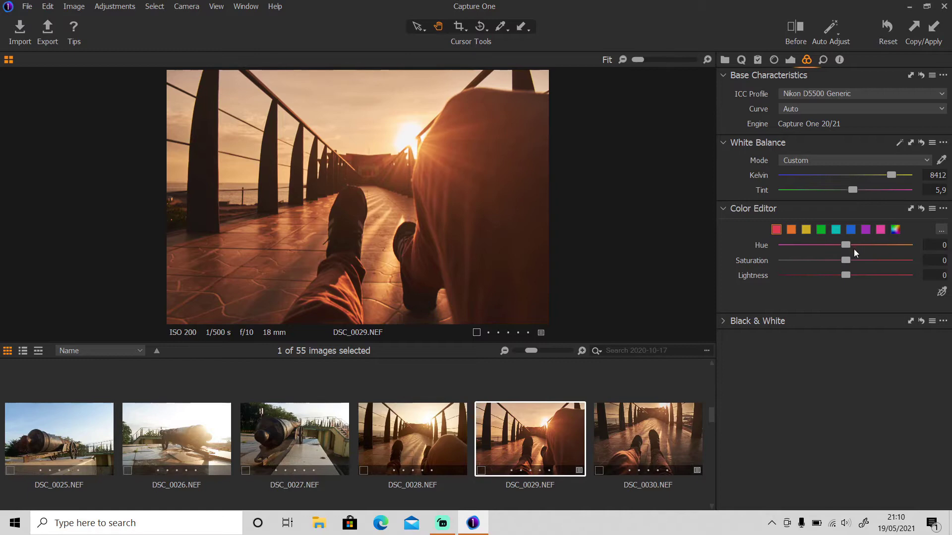
{"action": "left_click_drag", "start_coordinate": [846, 261], "coordinate": [819, 259]}
{"action": "left_click_drag", "start_coordinate": [818, 257], "coordinate": [856, 274]}
{"action": "left_click_drag", "start_coordinate": [847, 246], "coordinate": [848, 246]}
{"action": "left_click_drag", "start_coordinate": [861, 247], "coordinate": [858, 245]}
Lower orange saturation to -12 and yellow saturation to -13.9 in the Color Editor.
{"action": "left_click", "coordinate": [792, 230]}
{"action": "mouse_move", "coordinate": [849, 261]}
{"action": "left_mouse_down"}
{"action": "mouse_move", "coordinate": [838, 262]}
{"action": "mouse_move", "coordinate": [850, 280]}
{"action": "left_mouse_up"}
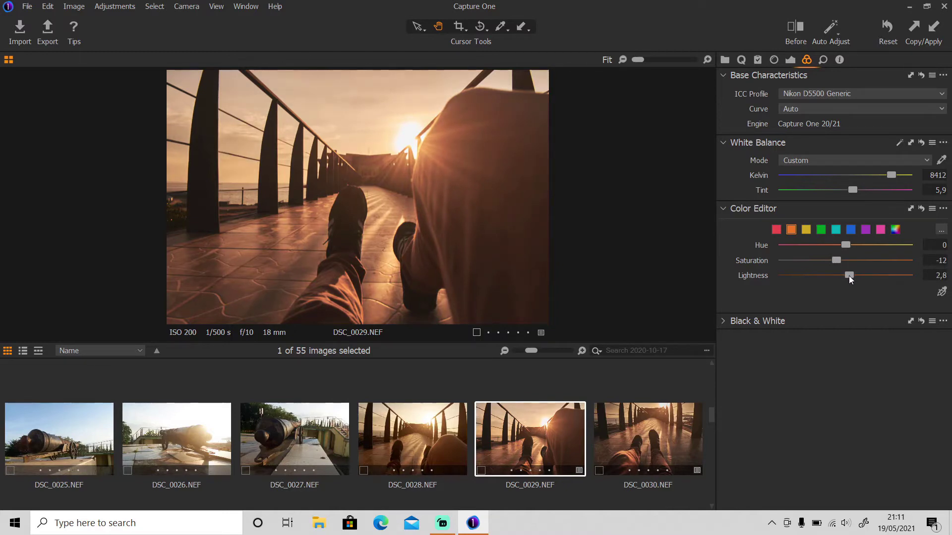
{"action": "left_click", "coordinate": [806, 230]}
{"action": "left_click_drag", "start_coordinate": [848, 259], "coordinate": [837, 264]}
Set Clarity to 22 and Structure to 24 in the Details tools.
{"action": "left_click", "coordinate": [824, 61]}
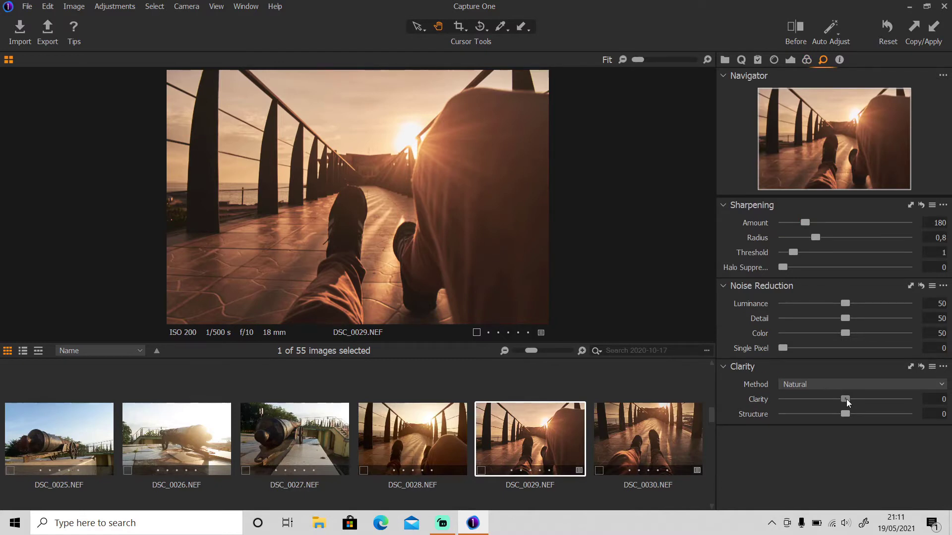
{"action": "left_click_drag", "start_coordinate": [846, 400], "coordinate": [860, 399]}
{"action": "left_click_drag", "start_coordinate": [858, 414], "coordinate": [860, 414]}
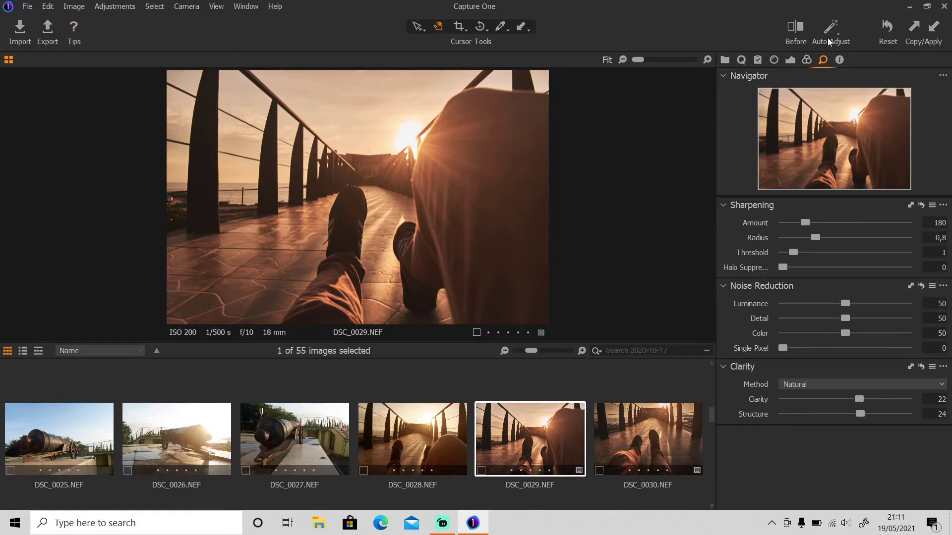
{"action": "left_click", "coordinate": [773, 60]}
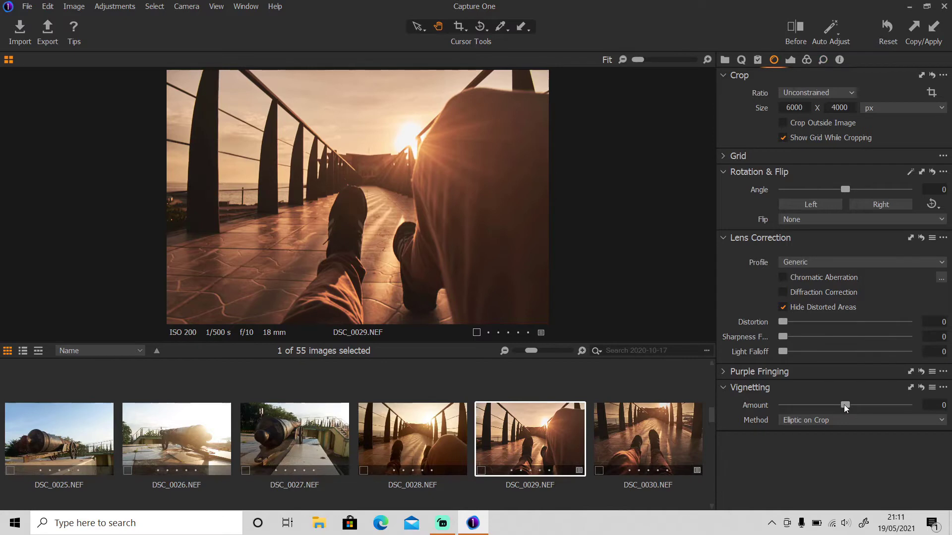
Set the Vignetting Amount to -1,3 to darken the edges.
{"action": "left_click_drag", "start_coordinate": [844, 405], "coordinate": [823, 399]}
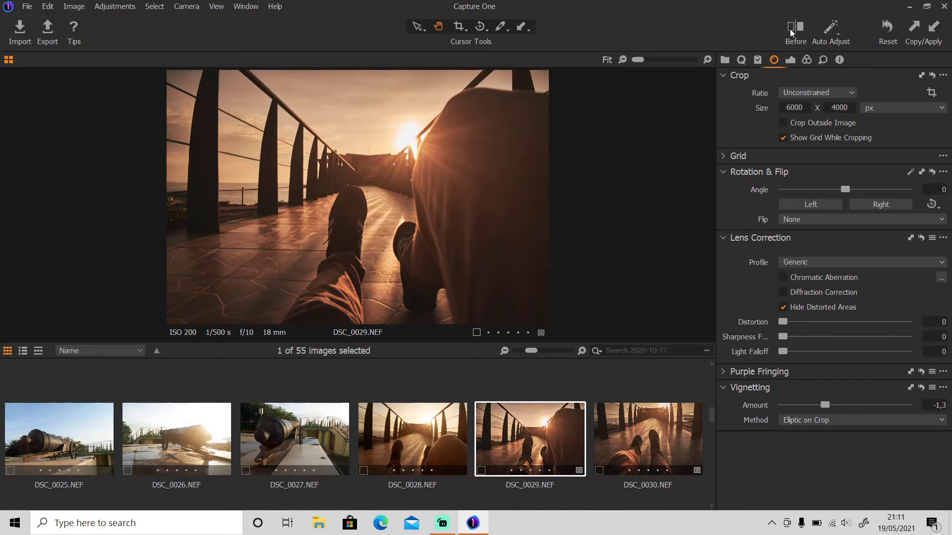
{"action": "left_click", "coordinate": [790, 61]}
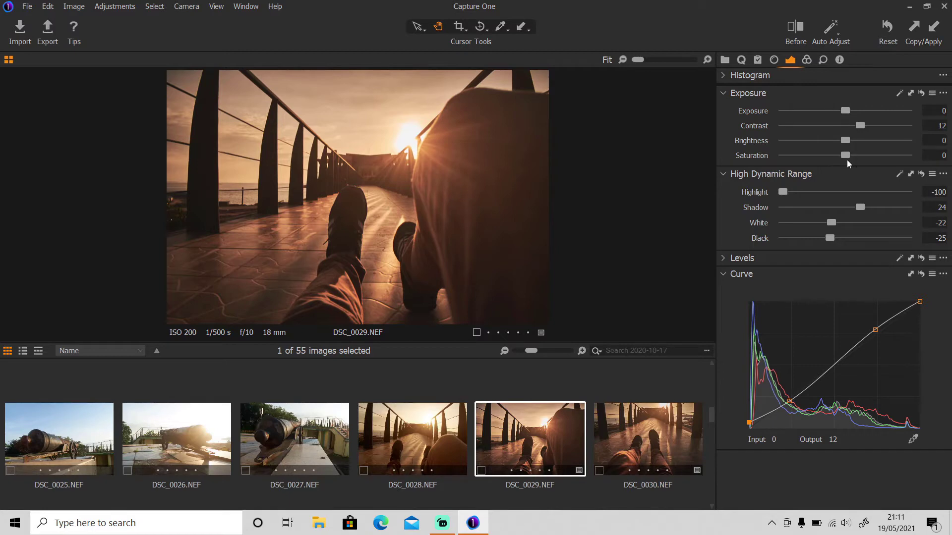
Raise Saturation to 10 and toggle Before to compare against the original.
{"action": "left_click_drag", "start_coordinate": [850, 155], "coordinate": [852, 155]}
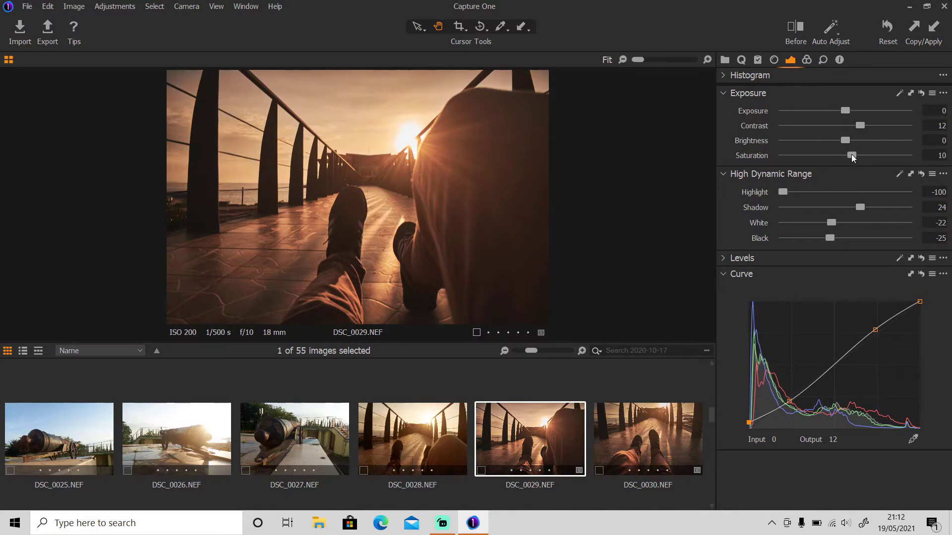
{"action": "left_click", "coordinate": [799, 27]}
{"action": "left_click", "coordinate": [799, 28]}
{"action": "left_click_drag", "start_coordinate": [711, 416], "coordinate": [713, 436]}
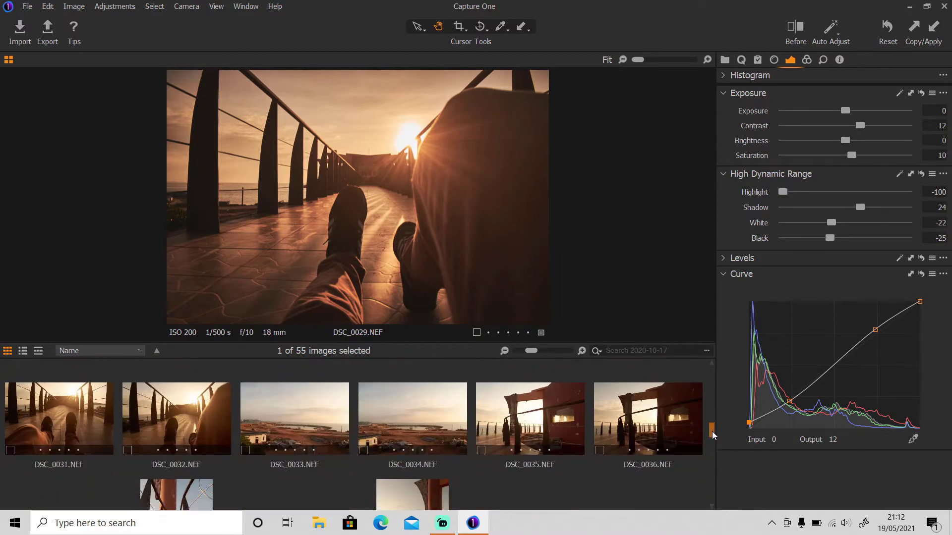
Paste the copied sunset grade onto DSC_0035 and lower its exposure slightly.
{"action": "left_click", "coordinate": [539, 441]}
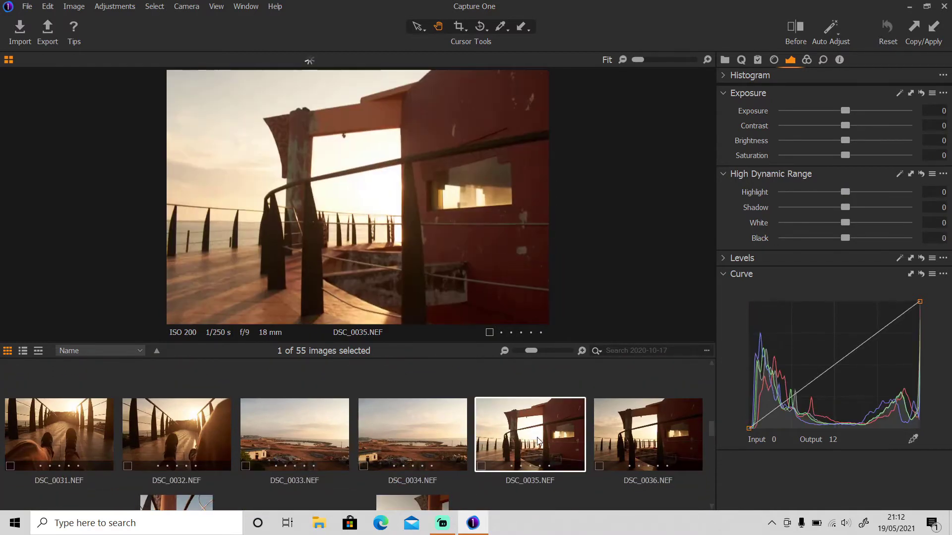
{"action": "left_click", "coordinate": [935, 27]}
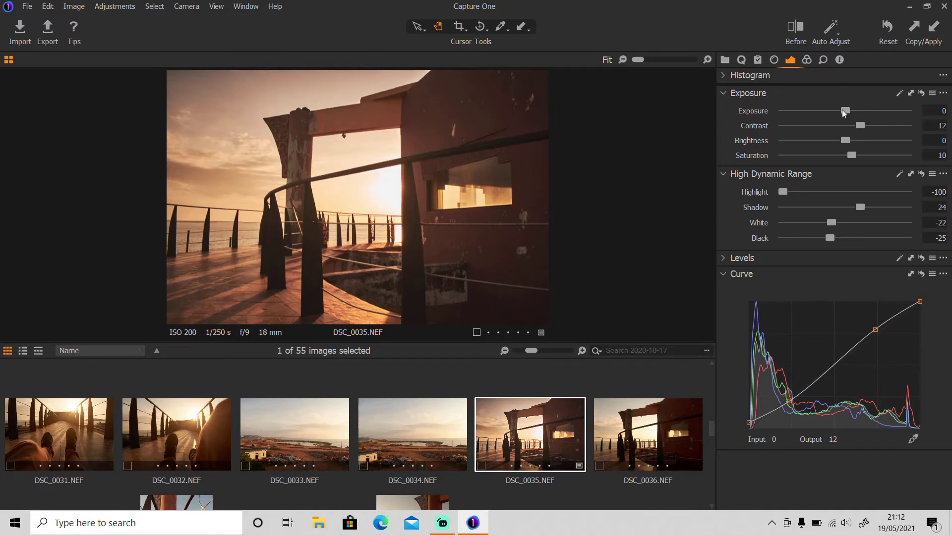
{"action": "left_click_drag", "start_coordinate": [845, 110], "coordinate": [846, 113]}
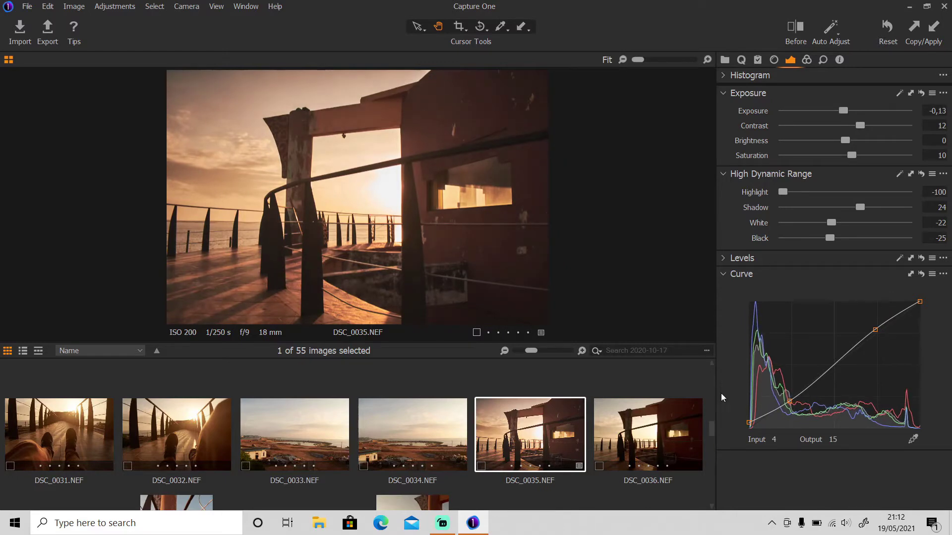
Paste the copied grade onto DSC_0036, then open DSC_0011.
{"action": "left_click", "coordinate": [662, 443]}
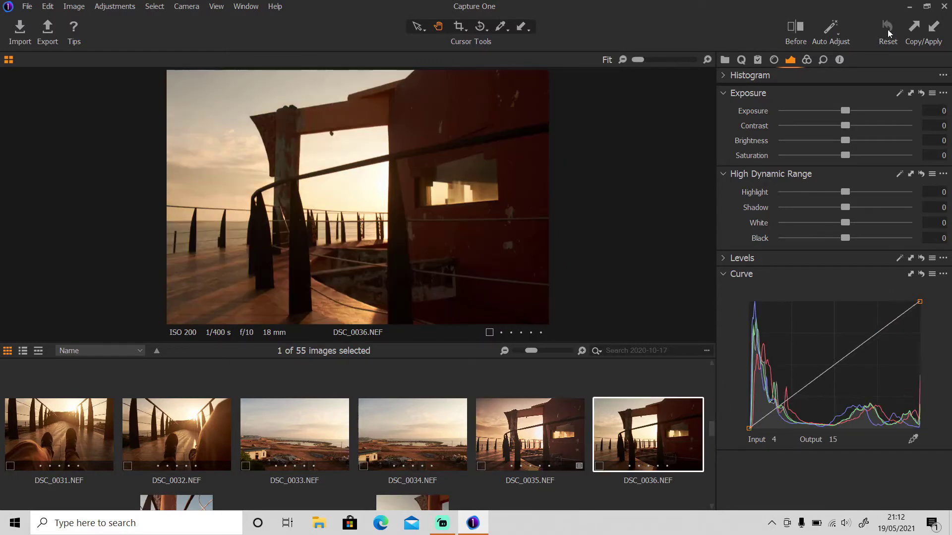
{"action": "left_click", "coordinate": [931, 29]}
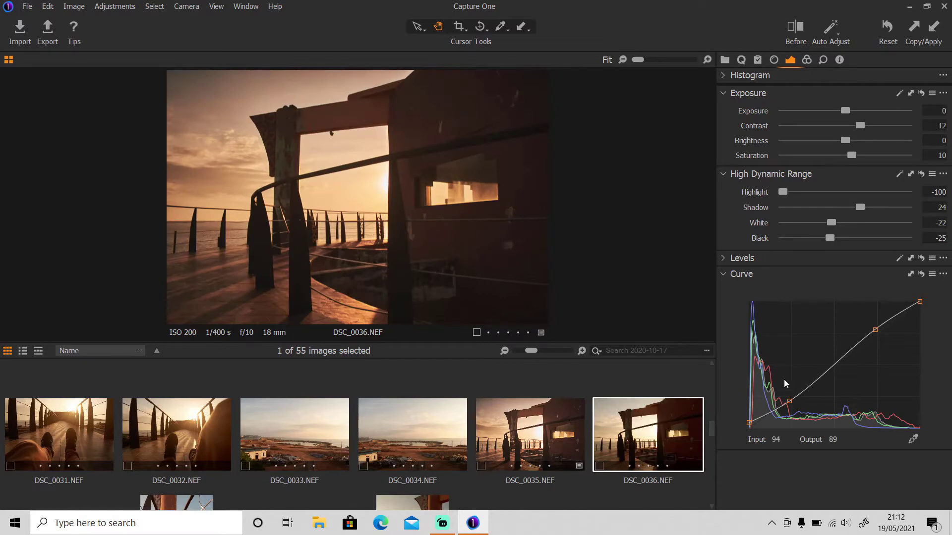
{"action": "left_click_drag", "start_coordinate": [713, 432], "coordinate": [713, 397]}
{"action": "left_click", "coordinate": [179, 395]}
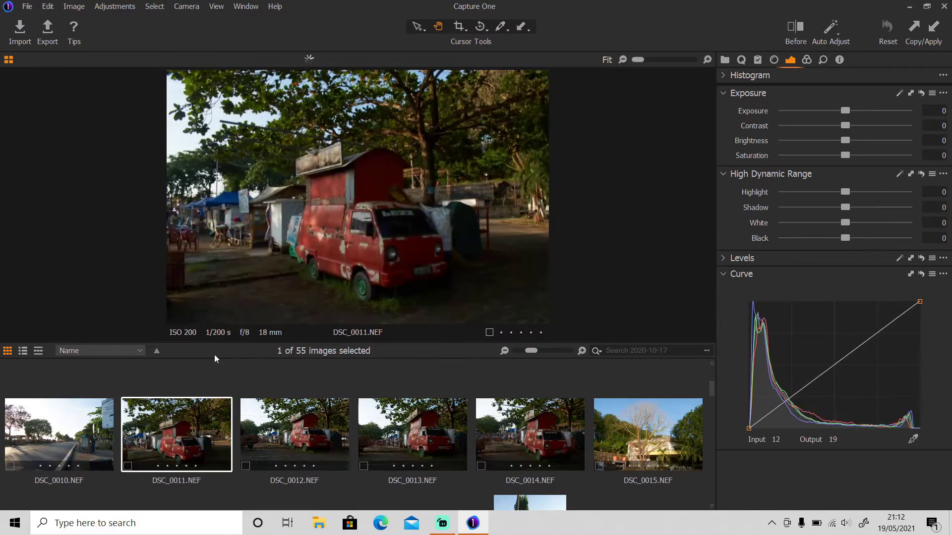
Tighten DSC_0011's crop from the top-right corner, paste the copied grade, then open DSC_0053.
{"action": "key", "text": "c"}
{"action": "left_click_drag", "start_coordinate": [547, 71], "coordinate": [485, 122]}
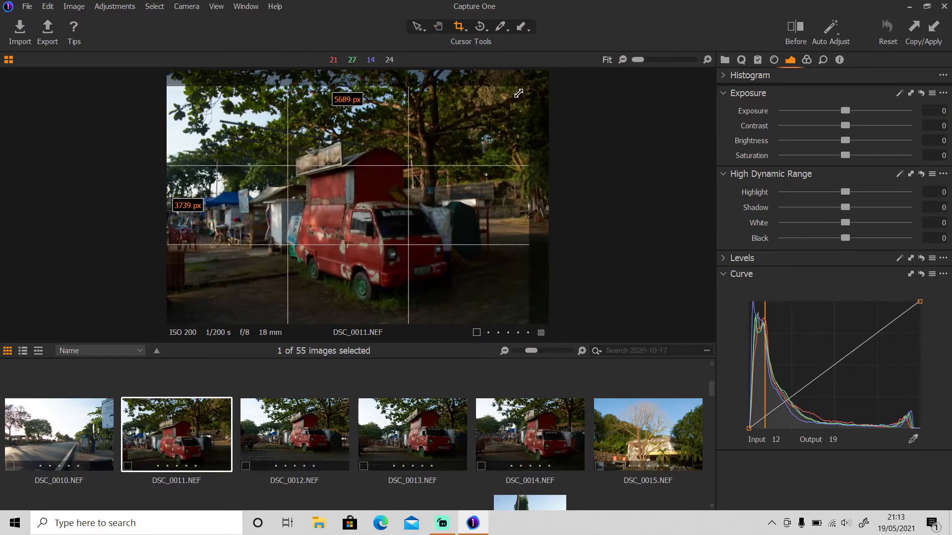
{"action": "left_click", "coordinate": [936, 30]}
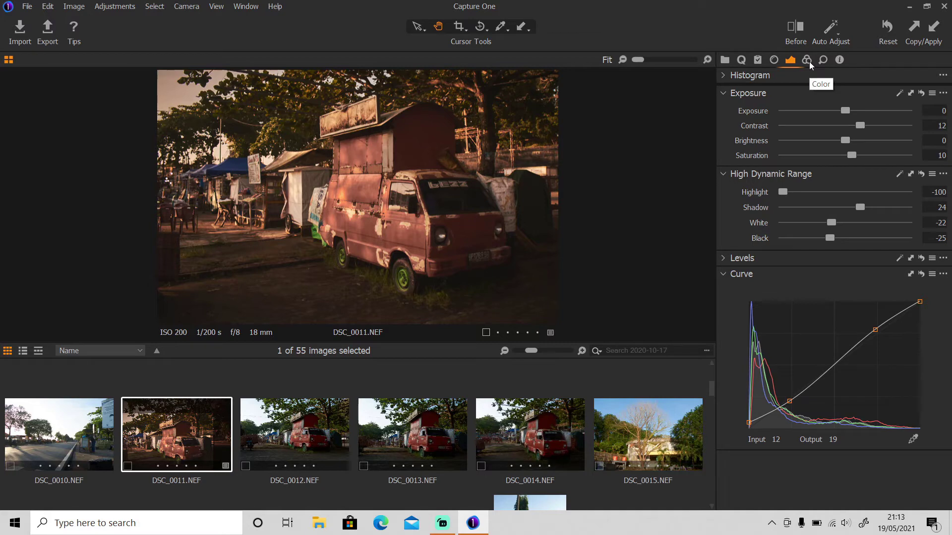
{"action": "left_click_drag", "start_coordinate": [710, 394], "coordinate": [716, 471]}
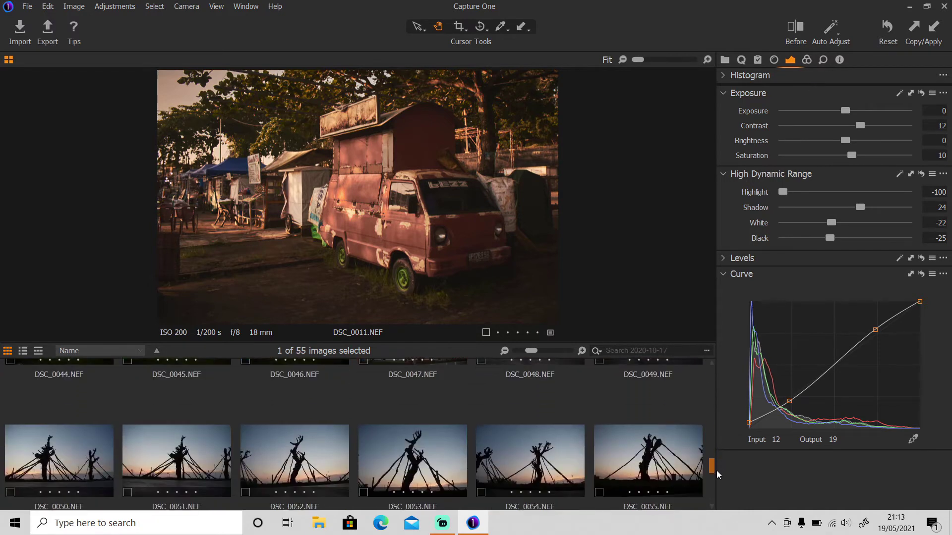
{"action": "left_click", "coordinate": [397, 458]}
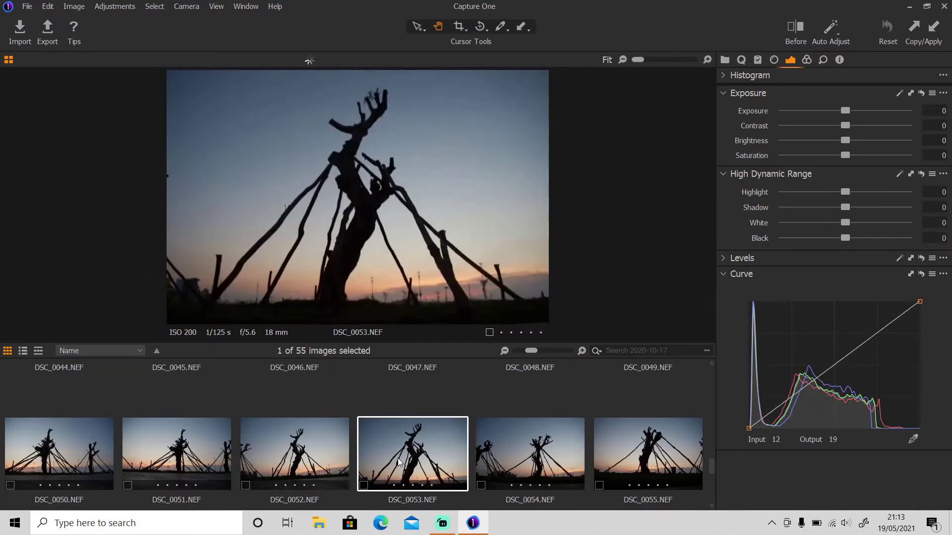
Paste the copied sunset grade onto DSC_0053 and show the Library collections and folders.
{"action": "left_click", "coordinate": [937, 37]}
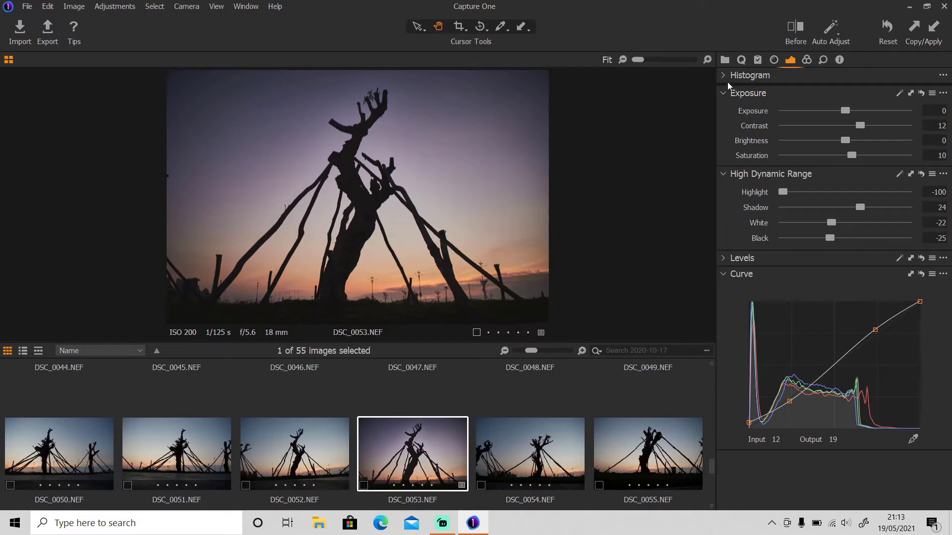
{"action": "left_click", "coordinate": [726, 60]}
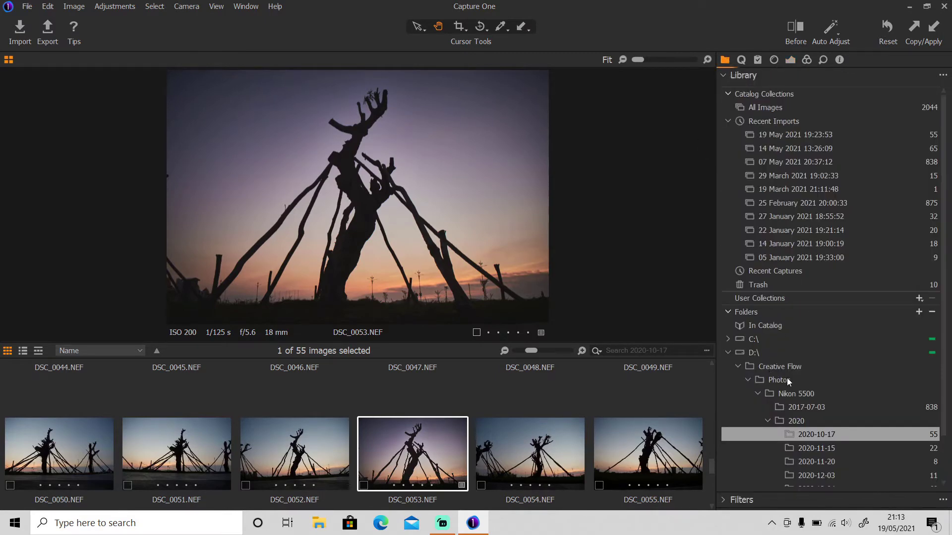
Open 989.JPG from the 2017-07-03 folder and crop it to a near-square frame.
{"action": "left_click", "coordinate": [804, 404]}
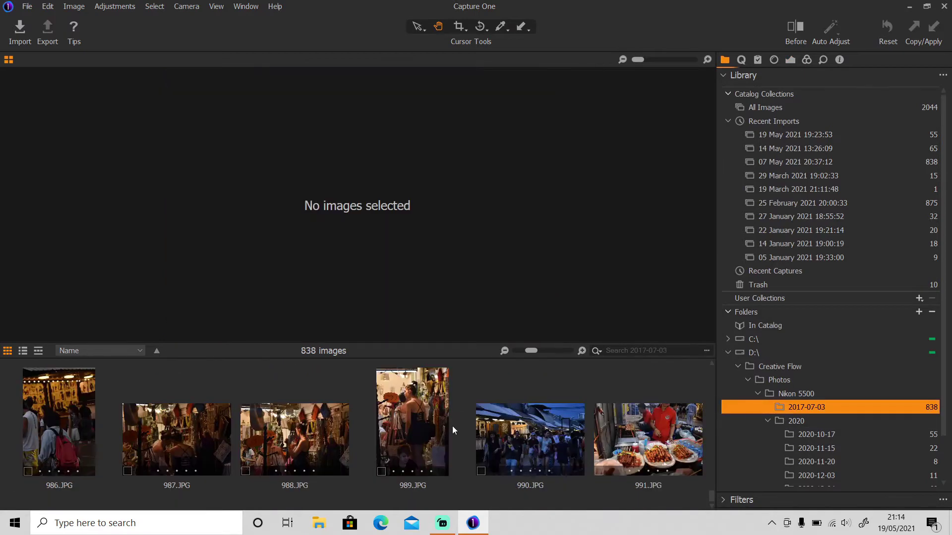
{"action": "left_click", "coordinate": [437, 424]}
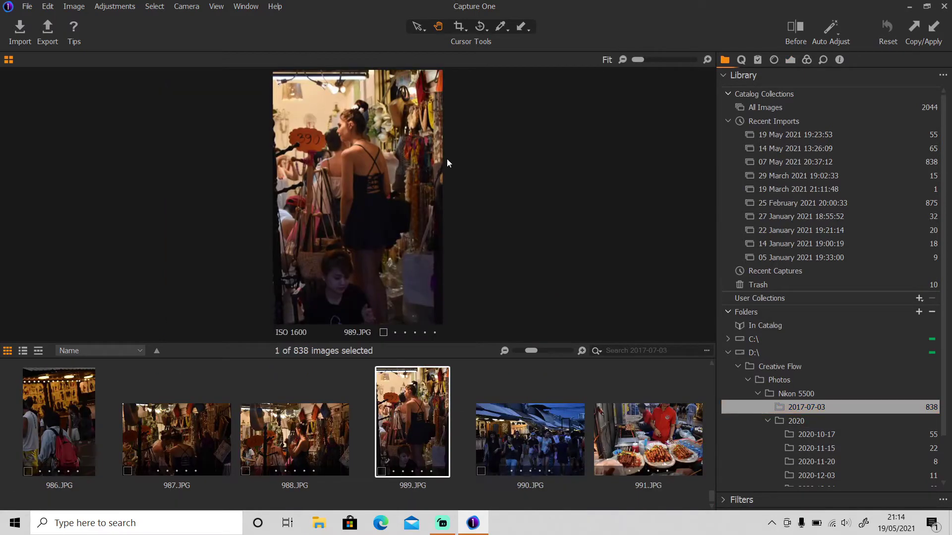
{"action": "key", "text": "c"}
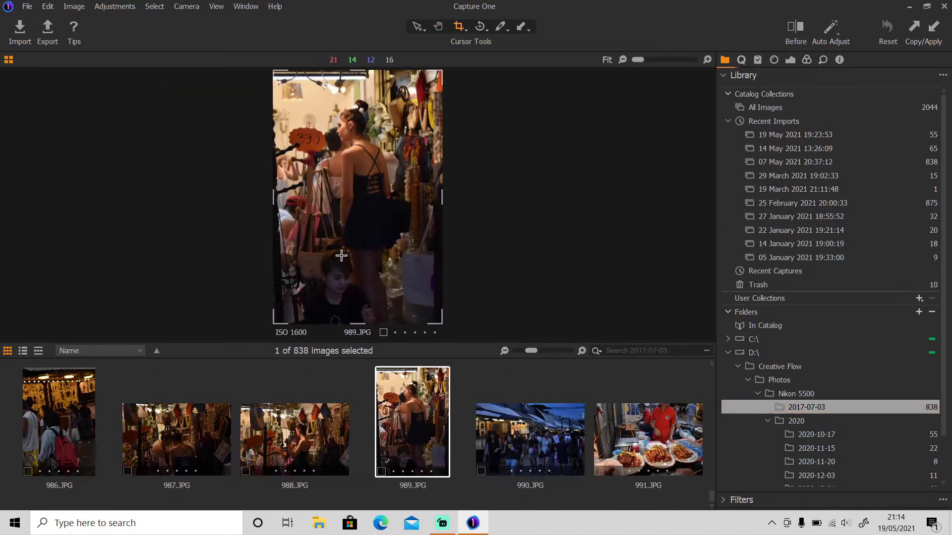
{"action": "left_click_drag", "start_coordinate": [356, 323], "coordinate": [370, 251]}
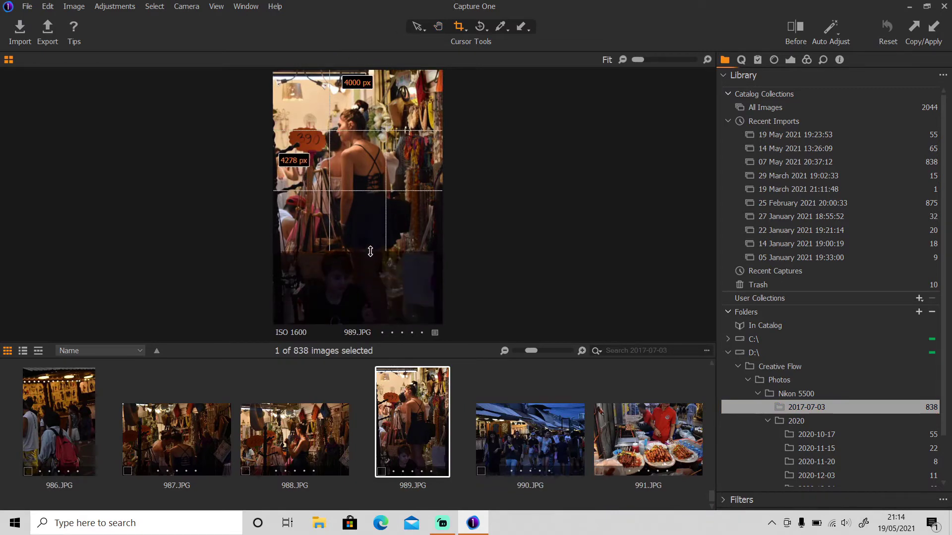
{"action": "key", "text": "h"}
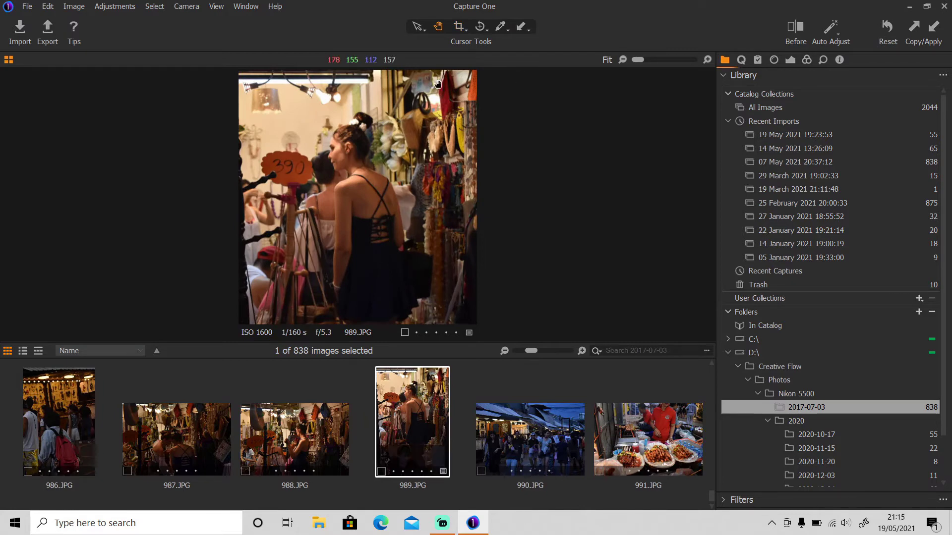
{"action": "left_click", "coordinate": [790, 60]}
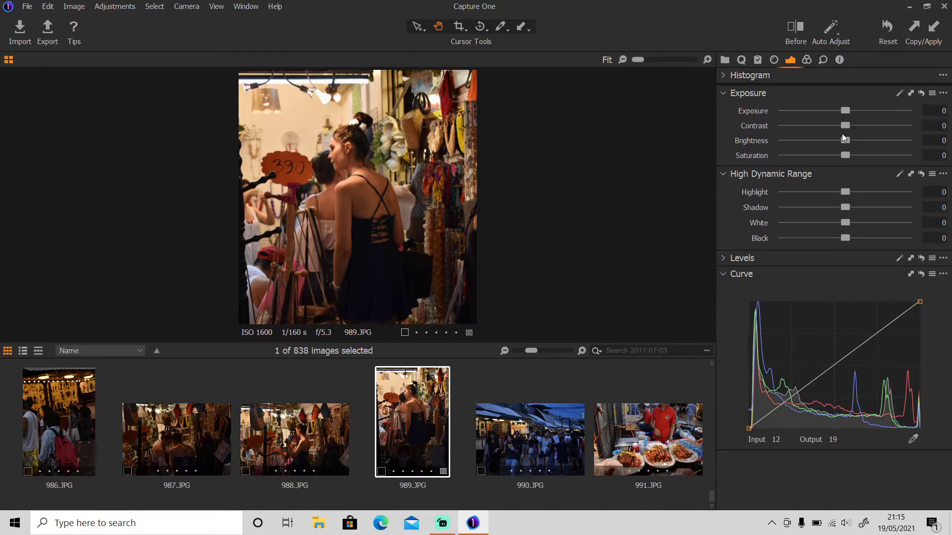
Set Contrast 14, Highlight -47, Shadow 30, White -20 and Black -17.
{"action": "left_click_drag", "start_coordinate": [844, 125], "coordinate": [861, 124]}
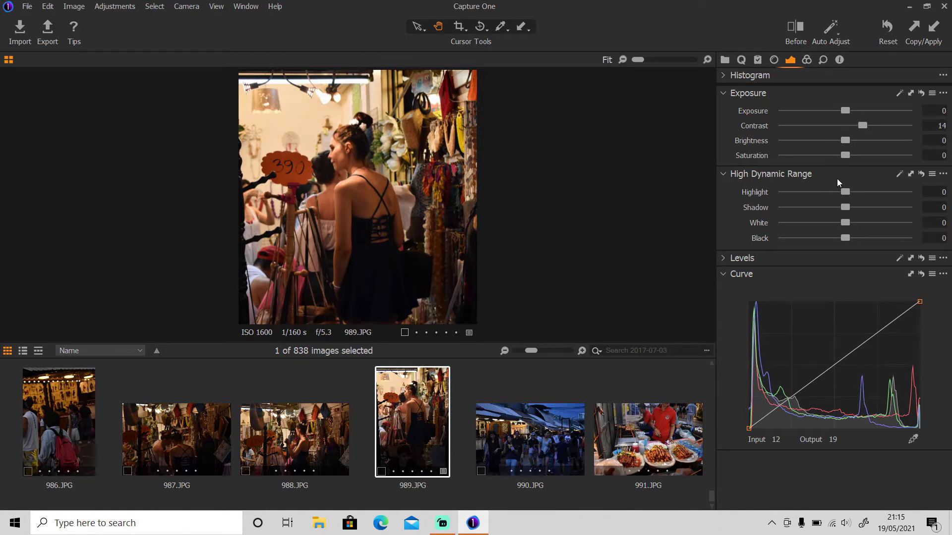
{"action": "mouse_move", "coordinate": [844, 192]}
{"action": "left_mouse_down"}
{"action": "mouse_move", "coordinate": [814, 194]}
{"action": "mouse_move", "coordinate": [863, 207]}
{"action": "left_mouse_up"}
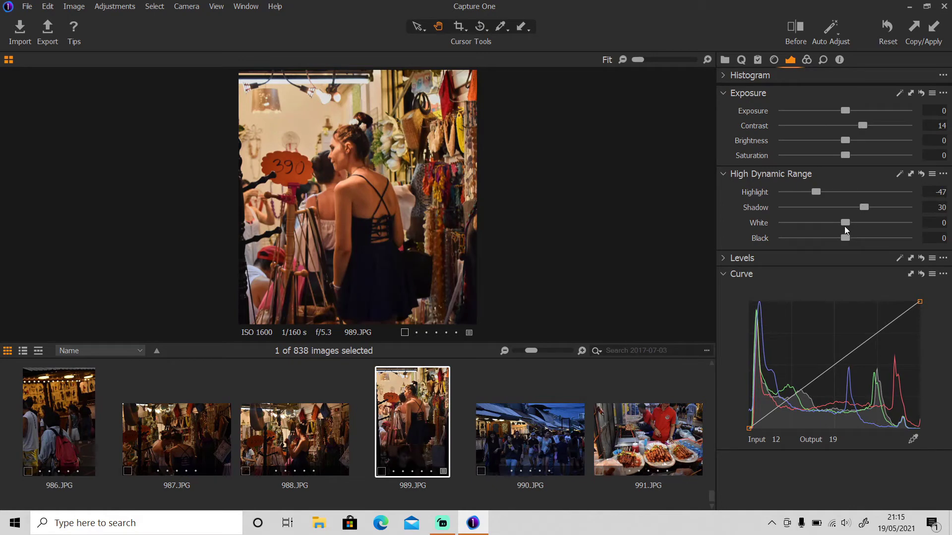
{"action": "mouse_move", "coordinate": [845, 224]}
{"action": "left_mouse_down"}
{"action": "mouse_move", "coordinate": [833, 224]}
{"action": "mouse_move", "coordinate": [834, 238]}
{"action": "left_mouse_up"}
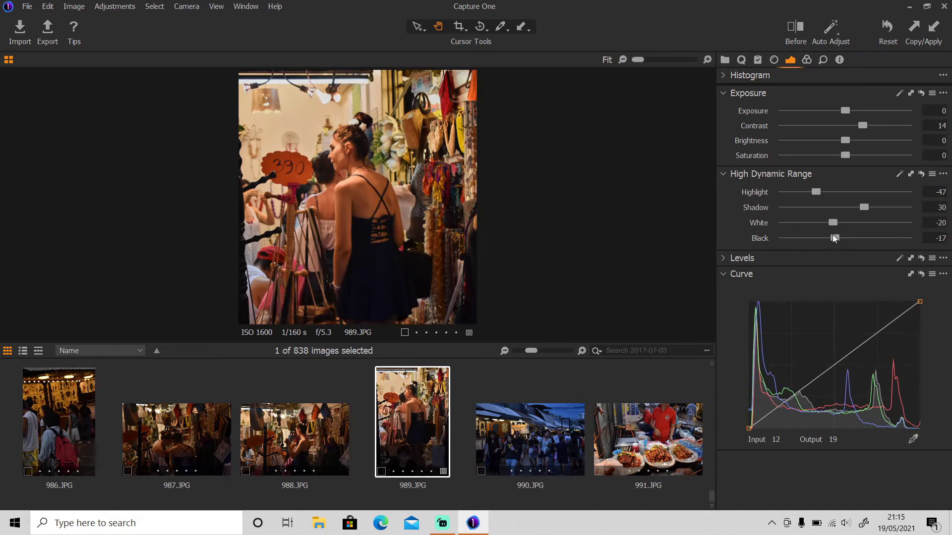
Shape a faded S-curve by lifting the upper tones, lowering shadows and raising the black point.
{"action": "left_click_drag", "start_coordinate": [877, 334], "coordinate": [876, 329]}
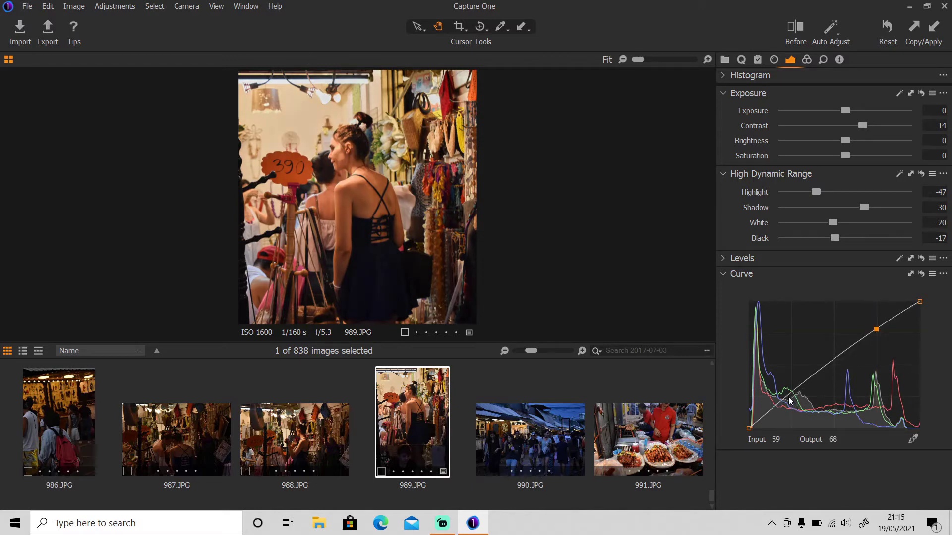
{"action": "left_click_drag", "start_coordinate": [788, 400], "coordinate": [793, 401]}
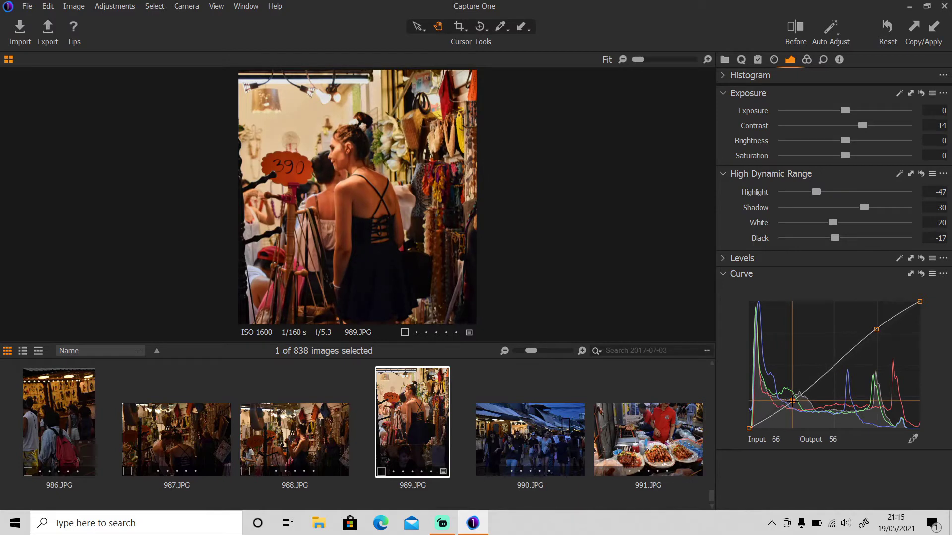
{"action": "left_click_drag", "start_coordinate": [749, 428], "coordinate": [745, 421]}
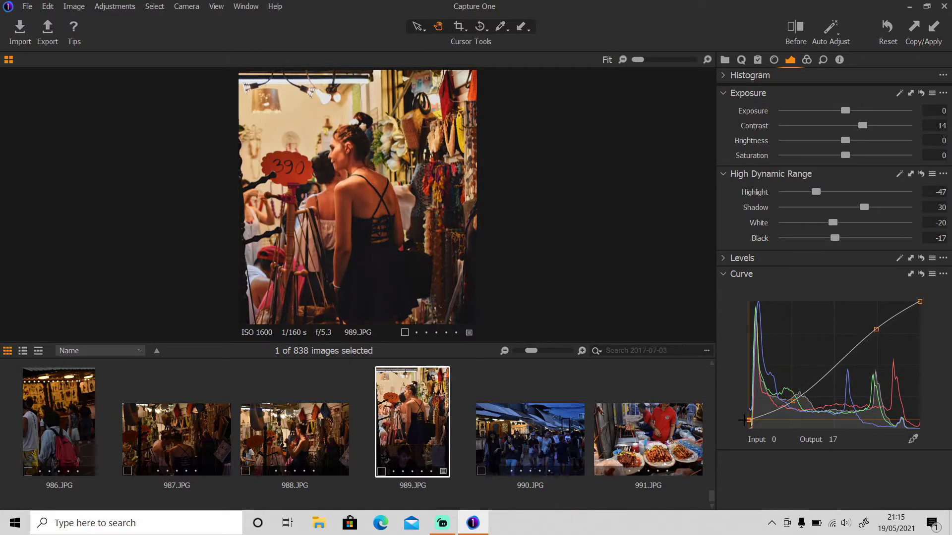
{"action": "left_click", "coordinate": [807, 60]}
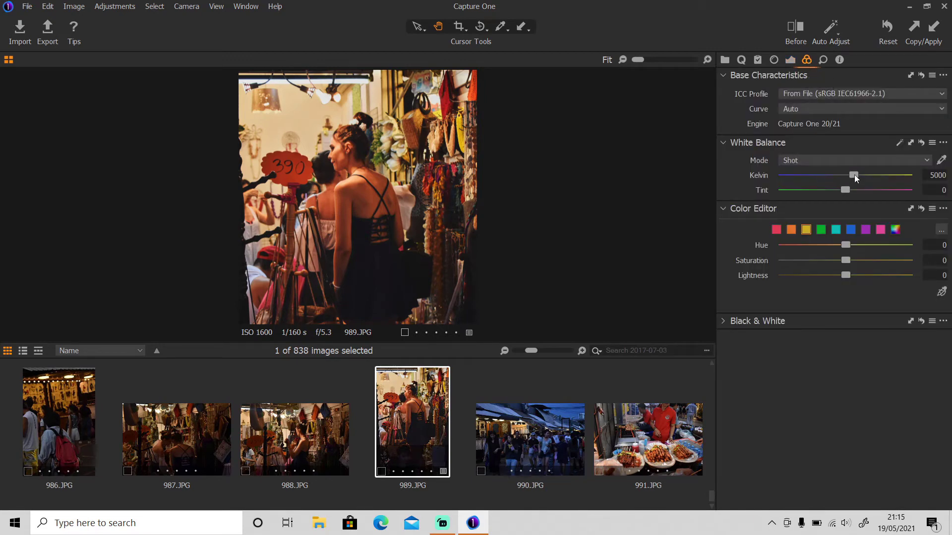
Warm white balance to 5618 K, desaturate reds, oranges and yellows, and brighten oranges.
{"action": "mouse_move", "coordinate": [855, 174]}
{"action": "left_mouse_down"}
{"action": "mouse_move", "coordinate": [862, 174]}
{"action": "mouse_move", "coordinate": [841, 192]}
{"action": "left_mouse_up"}
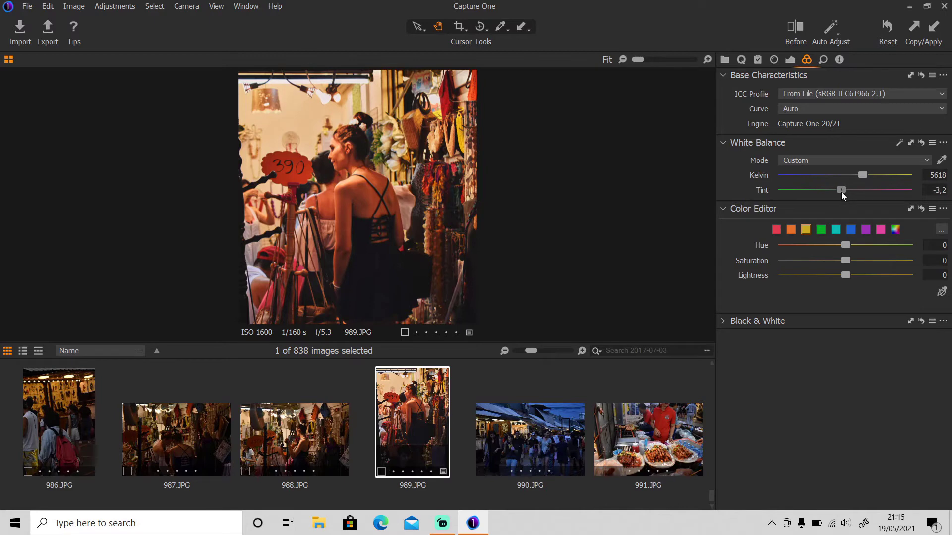
{"action": "left_click", "coordinate": [777, 230]}
{"action": "mouse_move", "coordinate": [846, 261]}
{"action": "left_mouse_down"}
{"action": "mouse_move", "coordinate": [826, 260]}
{"action": "mouse_move", "coordinate": [859, 275]}
{"action": "mouse_move", "coordinate": [857, 245]}
{"action": "mouse_move", "coordinate": [832, 261]}
{"action": "left_mouse_up"}
{"action": "left_click", "coordinate": [792, 230]}
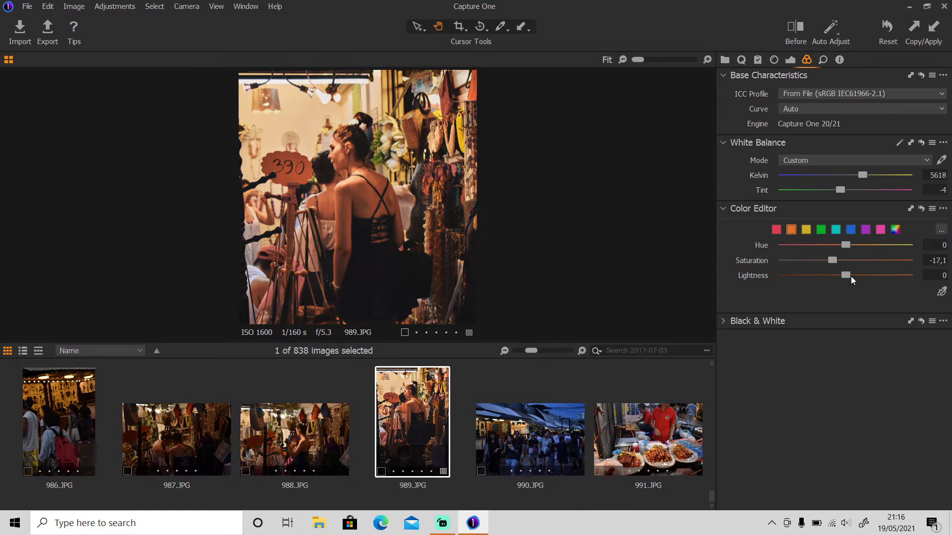
{"action": "left_click_drag", "start_coordinate": [846, 275], "coordinate": [857, 276]}
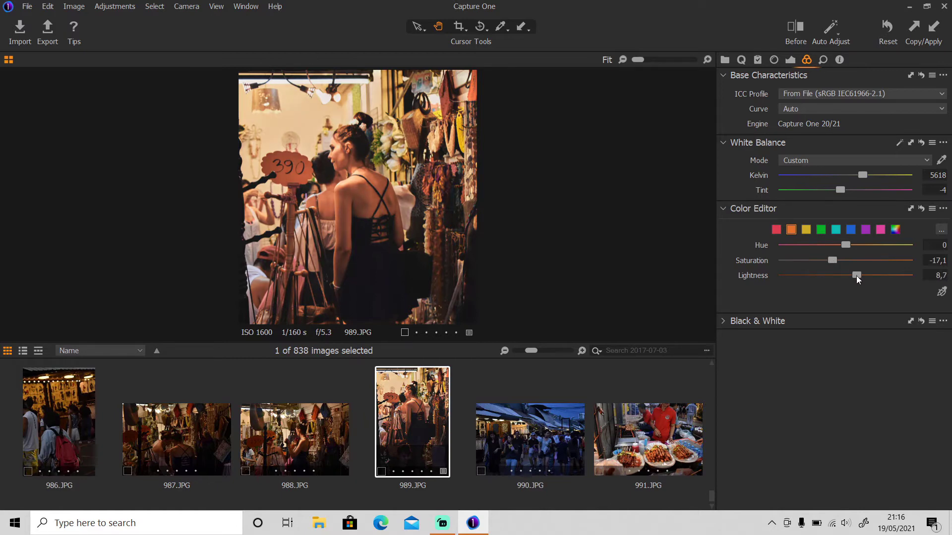
{"action": "left_click", "coordinate": [806, 230]}
{"action": "left_click_drag", "start_coordinate": [847, 261], "coordinate": [837, 262]}
{"action": "left_click", "coordinate": [824, 61]}
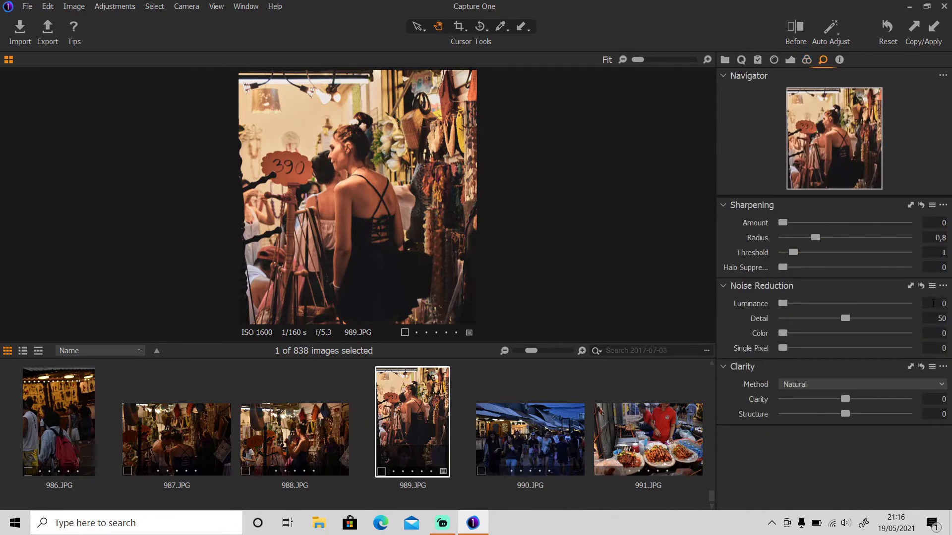
Set Luminance and Color noise reduction to 50 and raise clarity to 29.
{"action": "type", "text": "50"}
{"action": "key", "text": "Return"}
{"action": "key", "text": "Tab"}
{"action": "key", "text": "Tab"}
{"action": "type", "text": "50"}
{"action": "key", "text": "Return"}
{"action": "key", "text": "Tab"}
{"action": "key", "text": "Tab"}
{"action": "mouse_move", "coordinate": [848, 400]}
{"action": "left_mouse_down"}
{"action": "mouse_move", "coordinate": [865, 402]}
{"action": "mouse_move", "coordinate": [853, 415]}
{"action": "mouse_move", "coordinate": [863, 415]}
{"action": "left_mouse_up"}
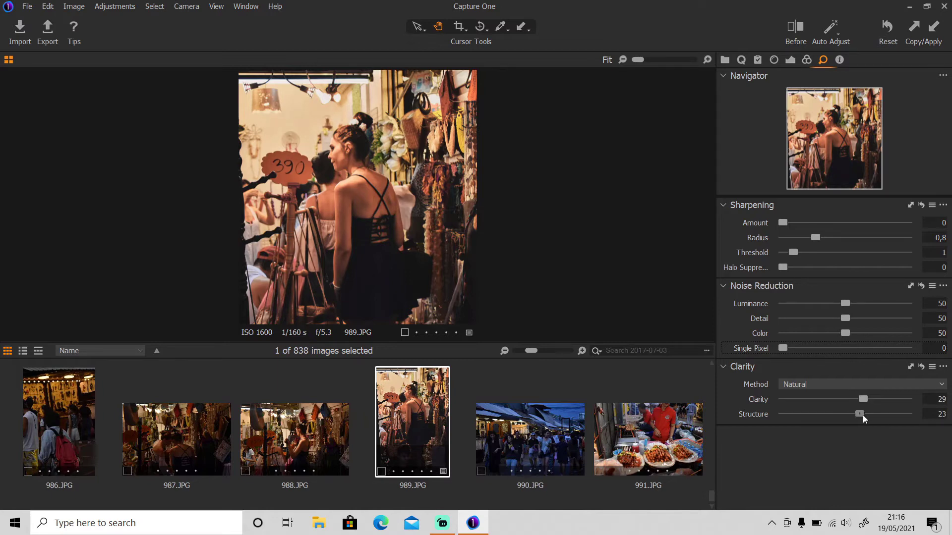
Apply a -1 vignetting amount and compare against the unadjusted image.
{"action": "left_click", "coordinate": [773, 60]}
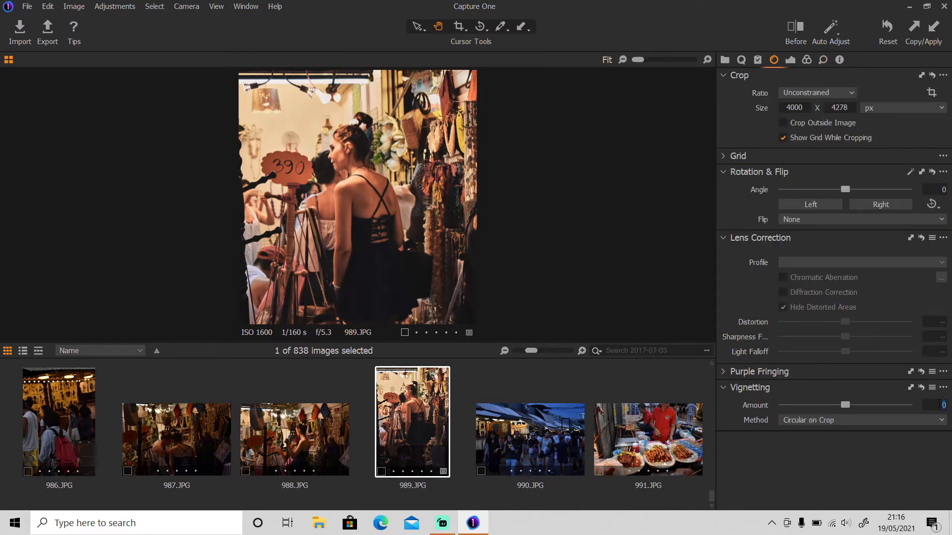
{"action": "type", "text": "-1"}
{"action": "key", "text": "Return"}
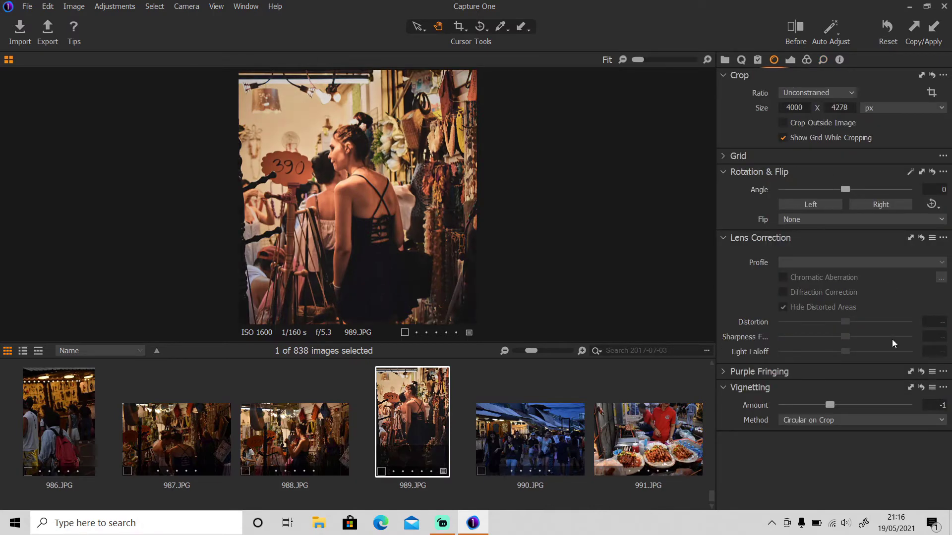
{"action": "left_click", "coordinate": [798, 38]}
{"action": "left_click", "coordinate": [725, 60]}
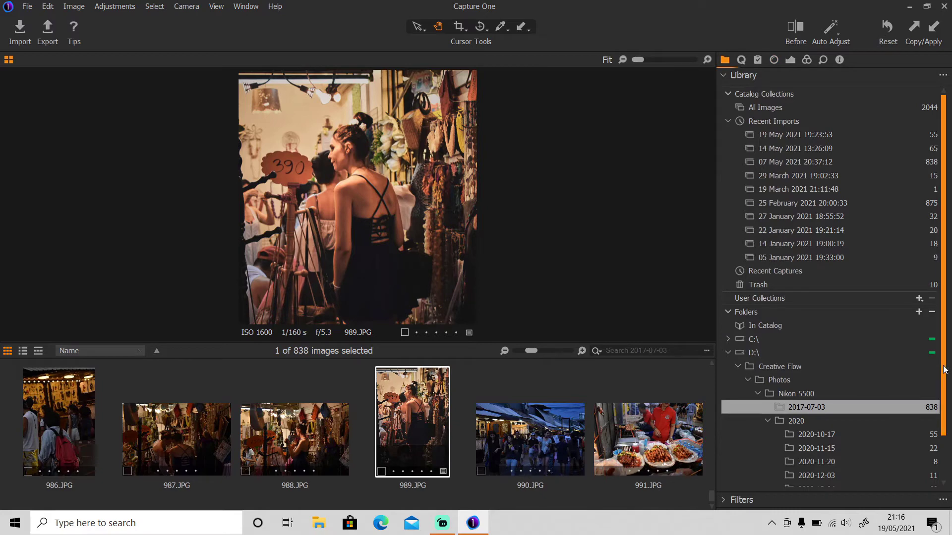
Expand 2021, open the 2021-05-11 folder and display DSC_0065.NEF.
{"action": "scroll", "coordinate": [943, 369], "scroll_direction": "down", "scroll_amount": 2}
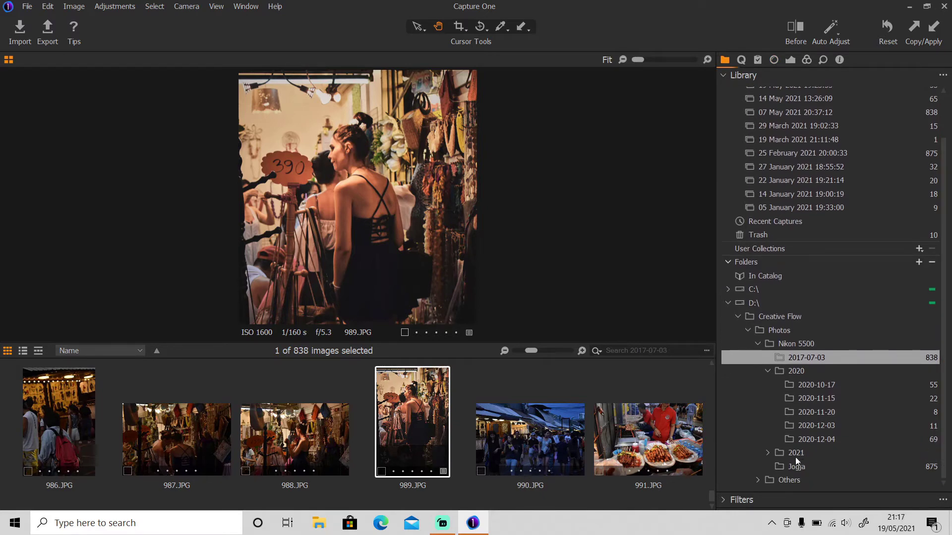
{"action": "left_click", "coordinate": [768, 452]}
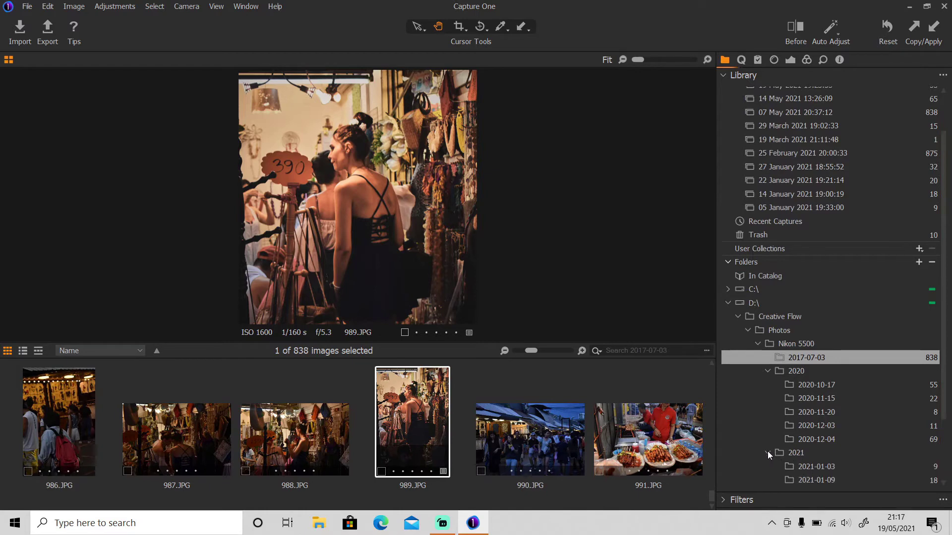
{"action": "scroll", "coordinate": [922, 377], "scroll_direction": "down", "scroll_amount": 3}
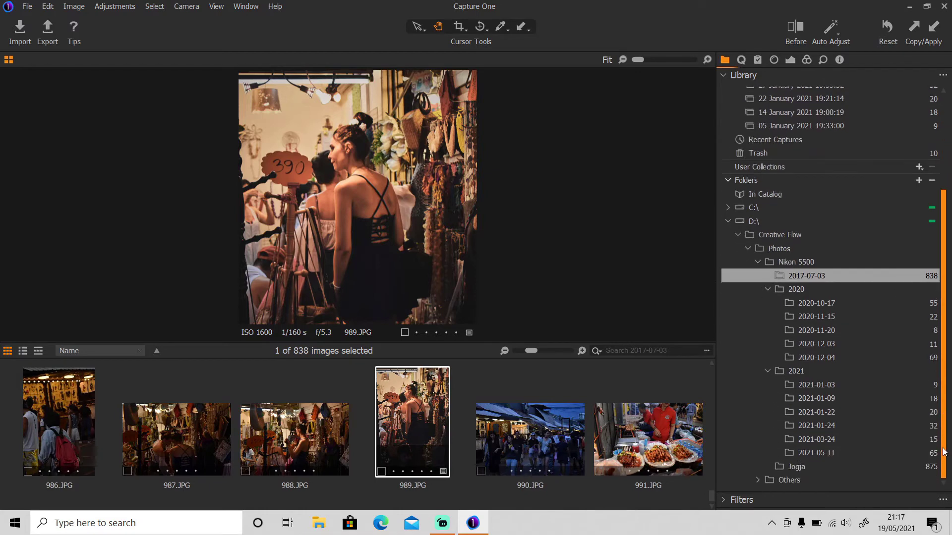
{"action": "left_click", "coordinate": [822, 454]}
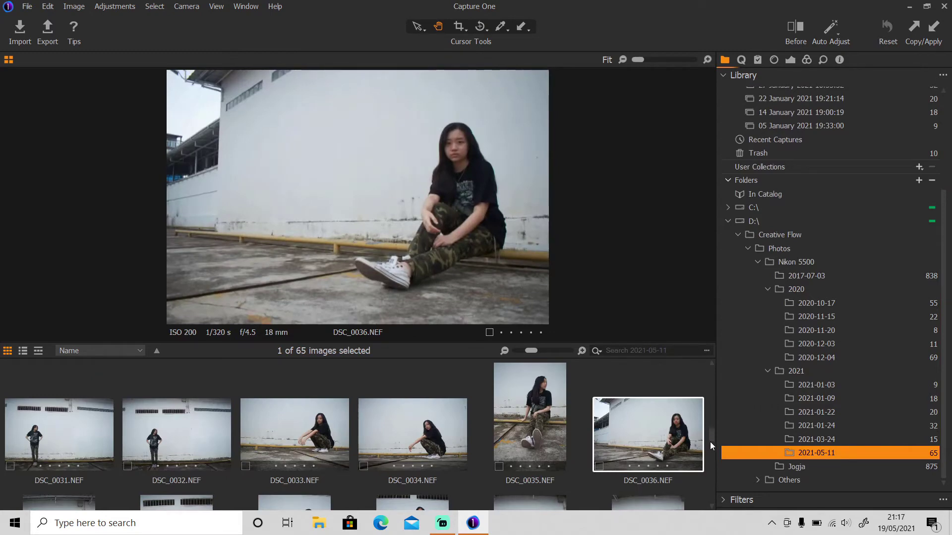
{"action": "left_click_drag", "start_coordinate": [710, 436], "coordinate": [706, 507]}
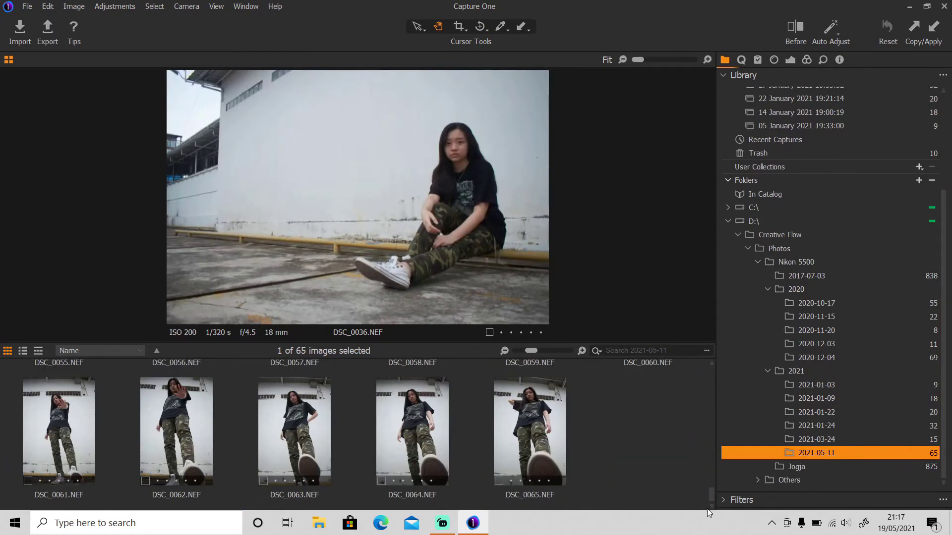
{"action": "left_click", "coordinate": [541, 443]}
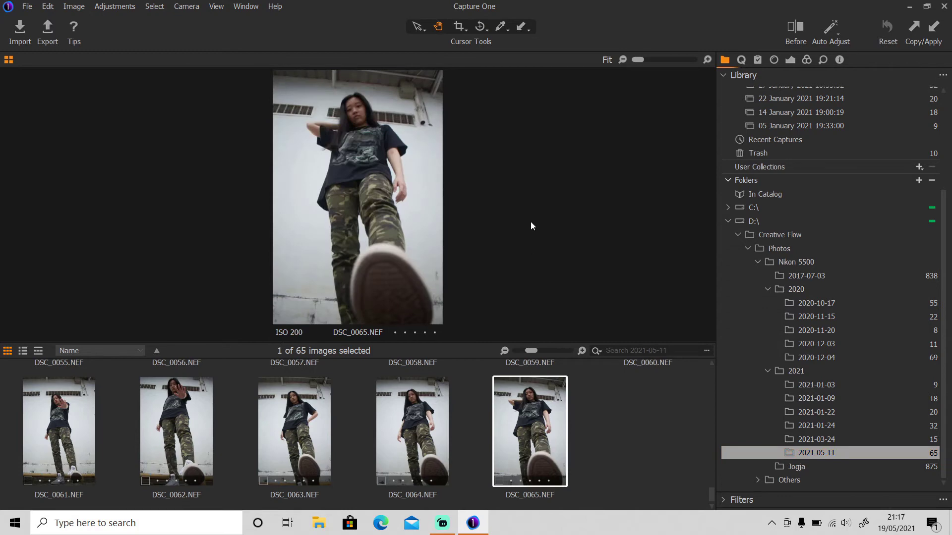
Set Contrast 16, Highlight -56, Shadow 26, White -29 and Black -18.
{"action": "left_click", "coordinate": [774, 64]}
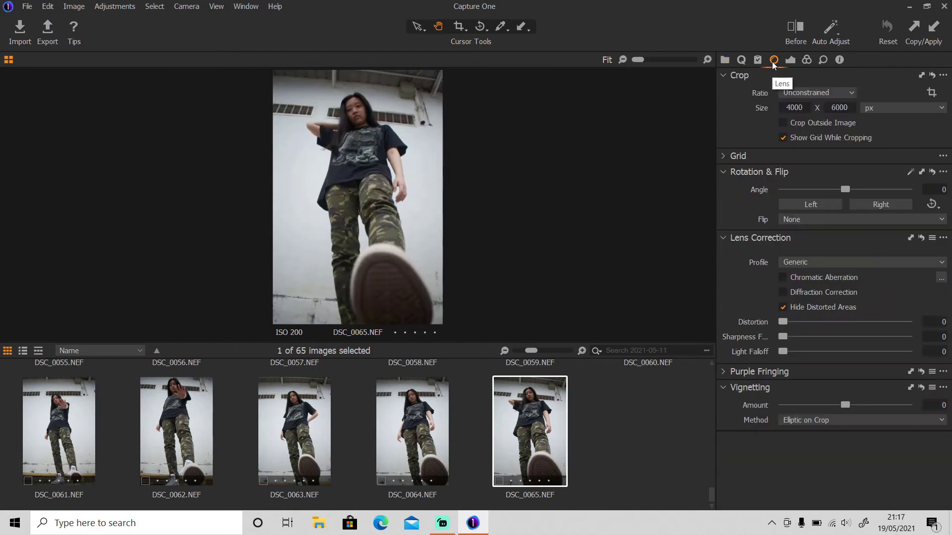
{"action": "left_click", "coordinate": [791, 63]}
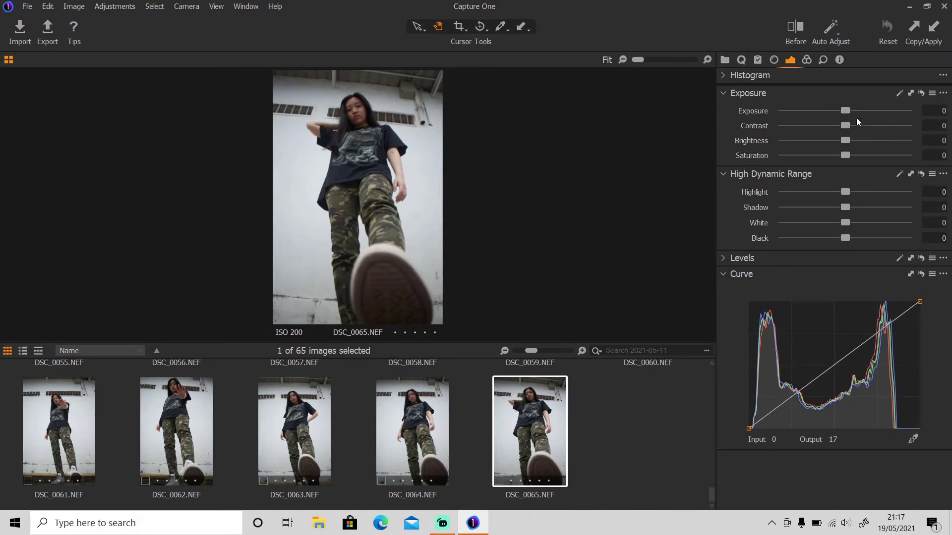
{"action": "left_click_drag", "start_coordinate": [846, 126], "coordinate": [867, 128]}
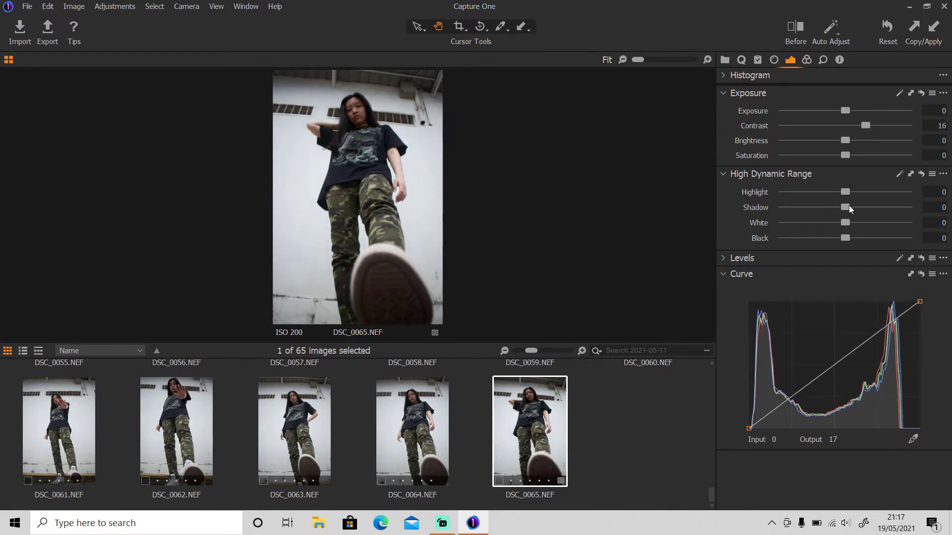
{"action": "mouse_move", "coordinate": [849, 206]}
{"action": "left_mouse_down"}
{"action": "mouse_move", "coordinate": [864, 205]}
{"action": "mouse_move", "coordinate": [810, 193]}
{"action": "left_mouse_up"}
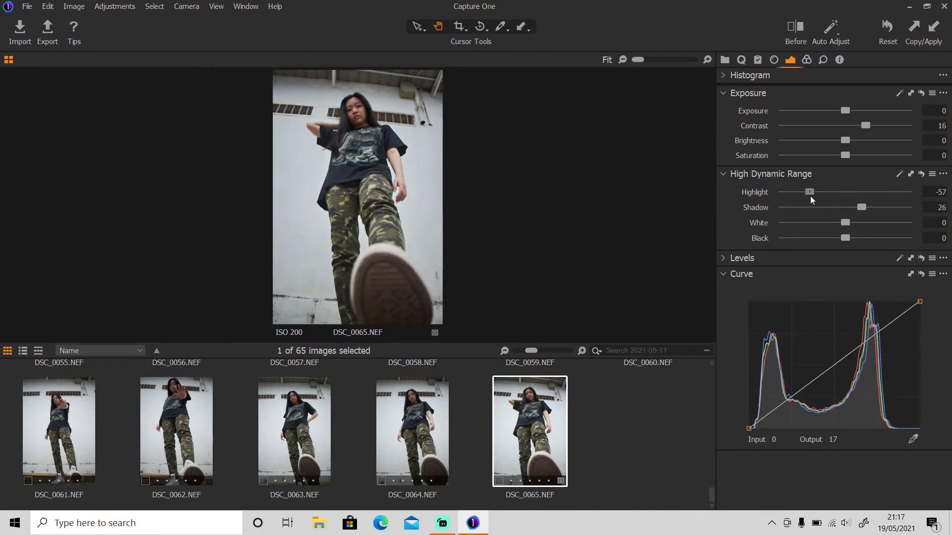
{"action": "mouse_move", "coordinate": [845, 223]}
{"action": "left_mouse_down"}
{"action": "mouse_move", "coordinate": [827, 224]}
{"action": "mouse_move", "coordinate": [835, 238]}
{"action": "mouse_move", "coordinate": [820, 239]}
{"action": "mouse_move", "coordinate": [831, 239]}
{"action": "left_mouse_up"}
{"action": "left_click", "coordinate": [876, 329]}
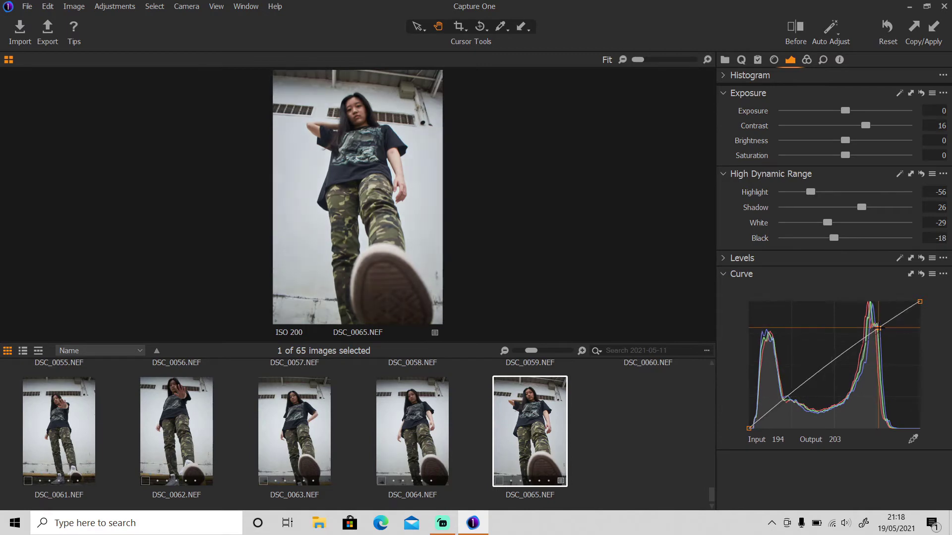
Add a shadow point to the tone curve and lift its black point for faded blacks.
{"action": "left_click_drag", "start_coordinate": [794, 398], "coordinate": [792, 396]}
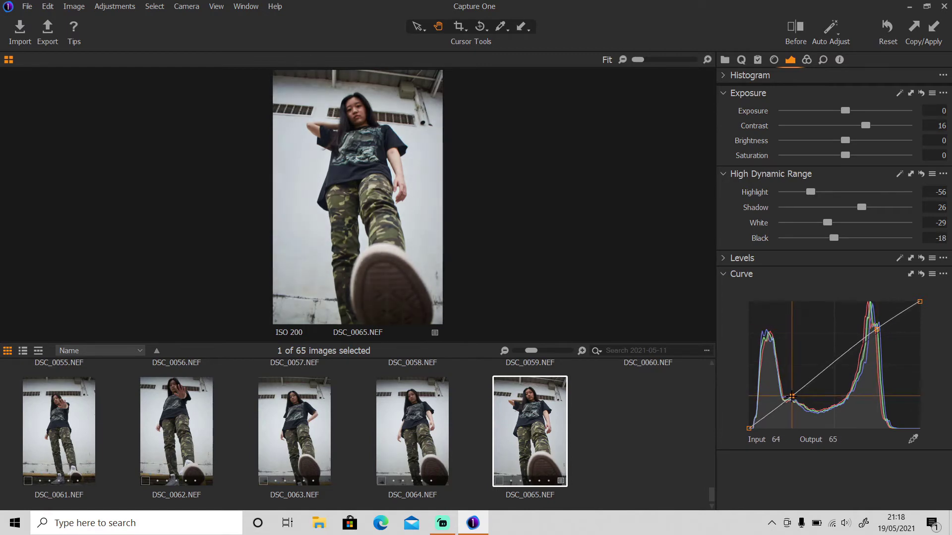
{"action": "left_click_drag", "start_coordinate": [749, 428], "coordinate": [749, 423]}
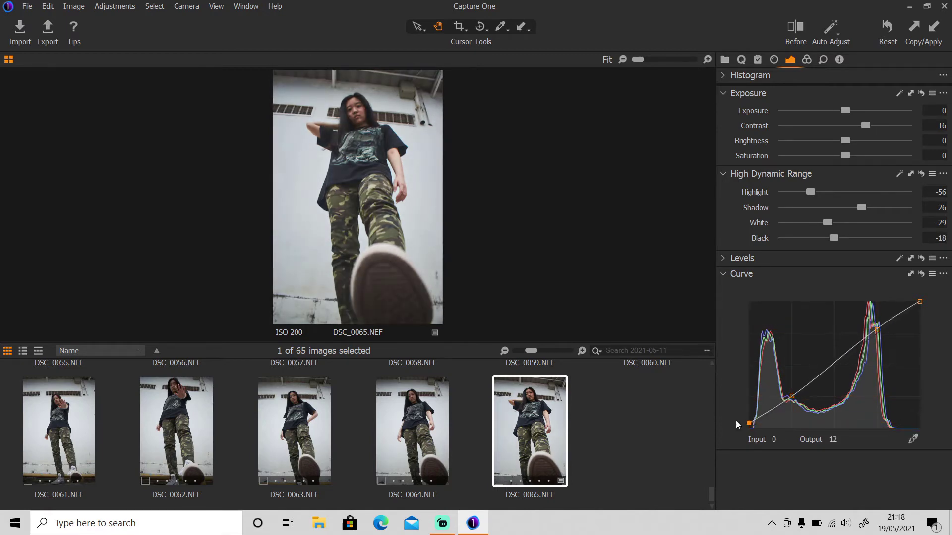
{"action": "left_click", "coordinate": [805, 61]}
Set 5556 K with tint 1.2, desaturate reds, oranges and yellows, and raise clarity to 26.
{"action": "left_click_drag", "start_coordinate": [858, 174], "coordinate": [847, 190]}
{"action": "left_click", "coordinate": [776, 230]}
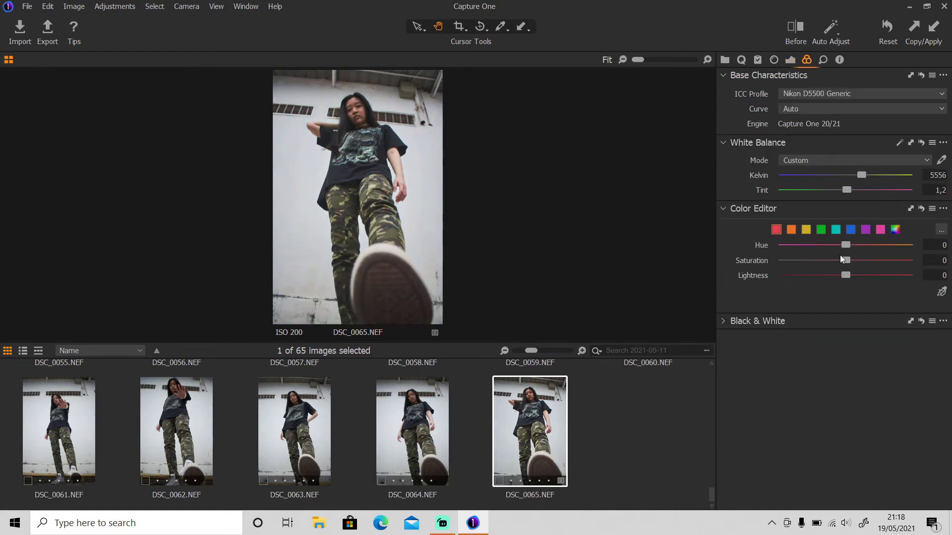
{"action": "mouse_move", "coordinate": [845, 261]}
{"action": "left_mouse_down"}
{"action": "mouse_move", "coordinate": [829, 261]}
{"action": "mouse_move", "coordinate": [859, 275]}
{"action": "mouse_move", "coordinate": [836, 260]}
{"action": "left_mouse_up"}
{"action": "left_click", "coordinate": [792, 230]}
{"action": "left_click", "coordinate": [806, 229]}
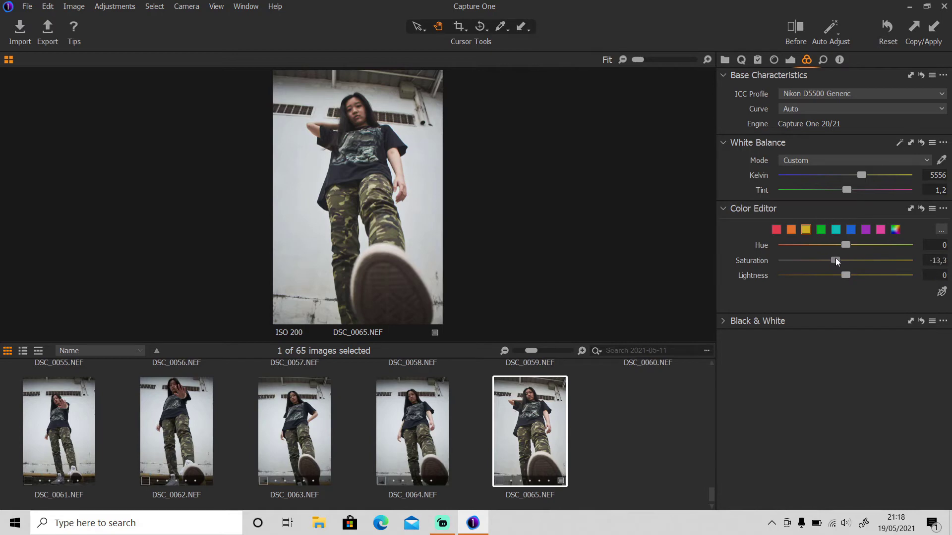
{"action": "left_click", "coordinate": [823, 59]}
{"action": "left_click_drag", "start_coordinate": [857, 399], "coordinate": [862, 415]}
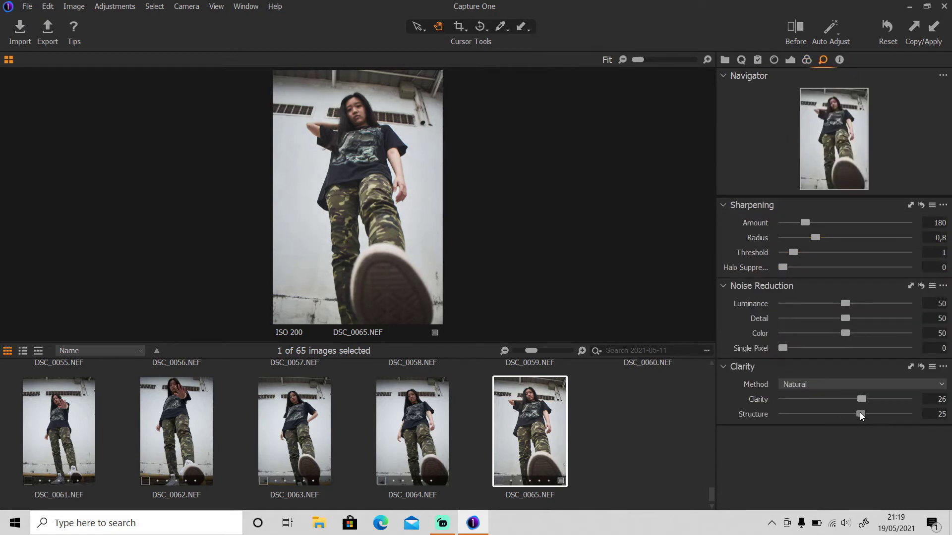
Set DSC_0065's vignetting amount to -1.
{"action": "left_click", "coordinate": [776, 64]}
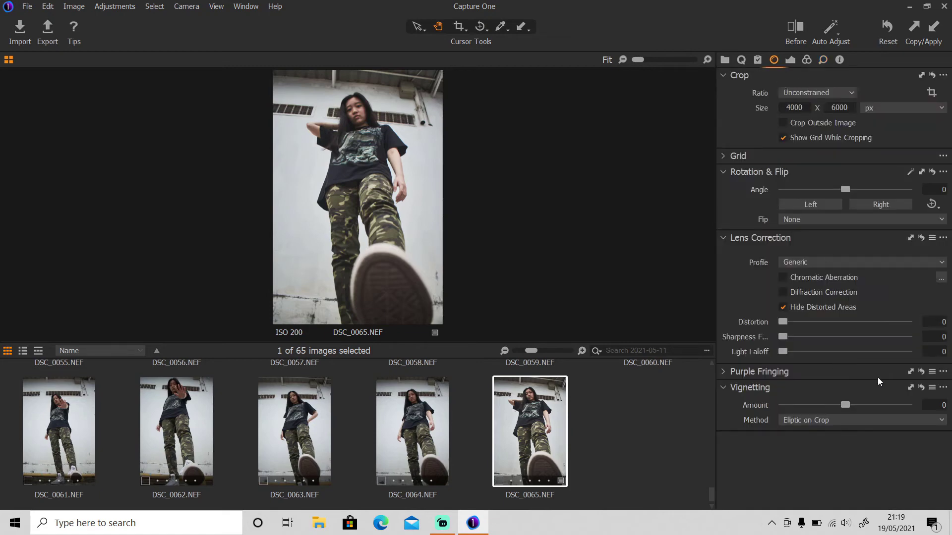
{"action": "left_click", "coordinate": [928, 402]}
{"action": "type", "text": "-1"}
{"action": "key", "text": "Return"}
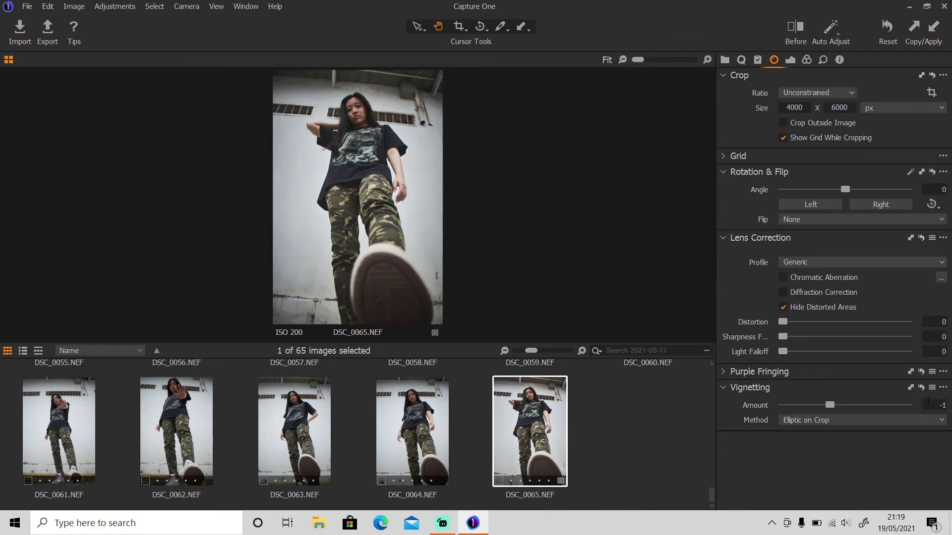
Toggle the before/after comparison, then return to the folder library.
{"action": "left_click", "coordinate": [799, 29]}
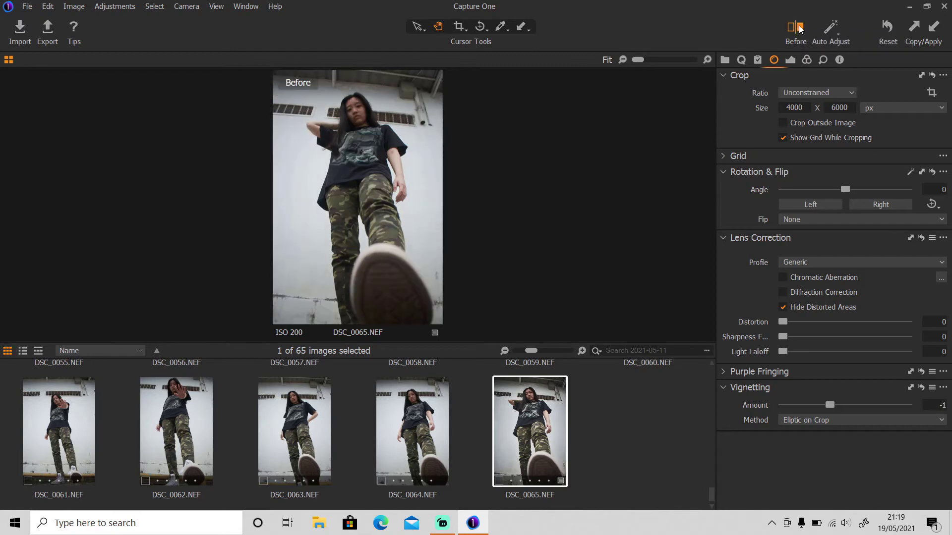
{"action": "left_click", "coordinate": [800, 28]}
{"action": "left_click", "coordinate": [799, 29]}
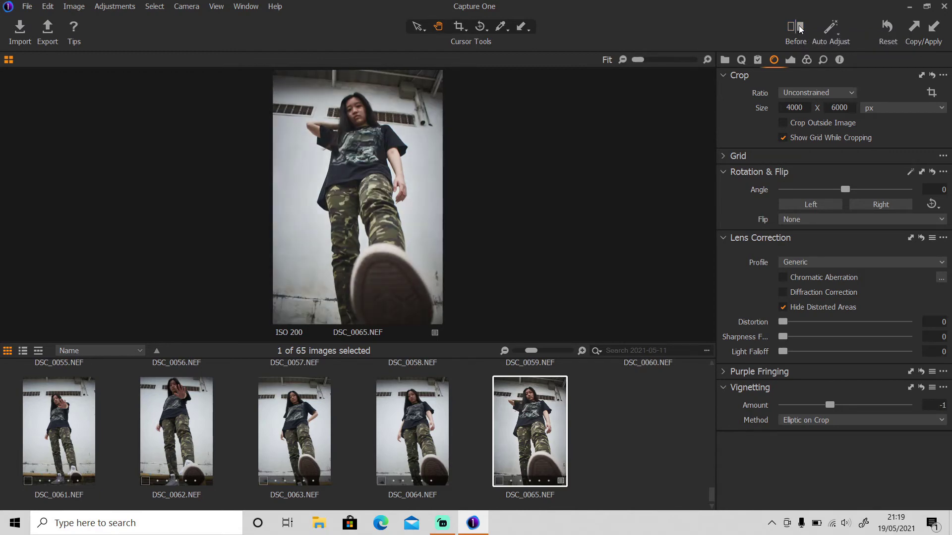
{"action": "left_click", "coordinate": [806, 59]}
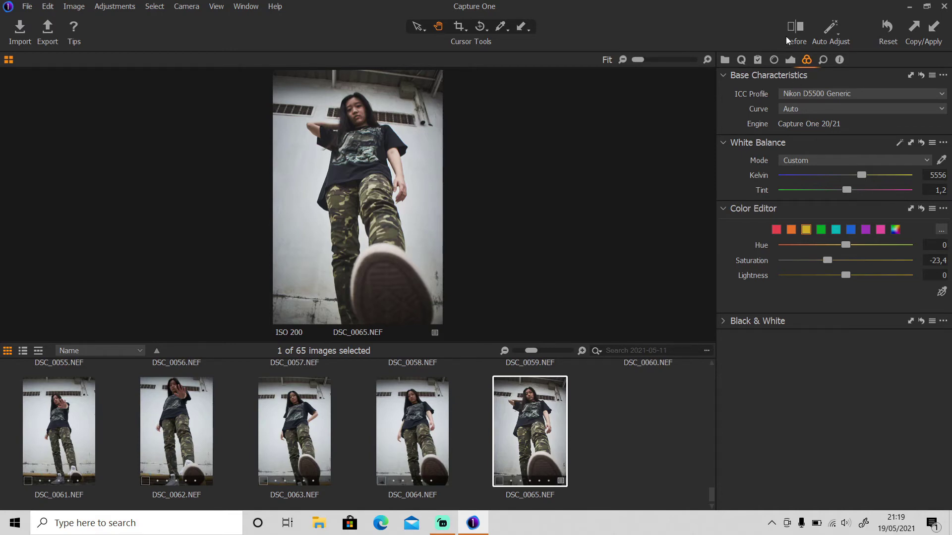
{"action": "left_click", "coordinate": [725, 61]}
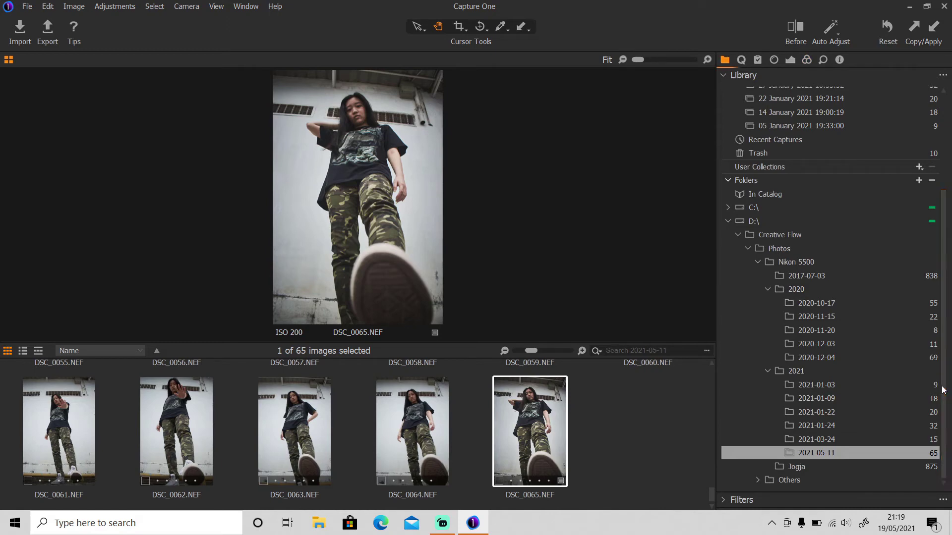
Open the Jogja folder, display DSC_0785.JPG and show its exposure and curve tools.
{"action": "left_click", "coordinate": [822, 466]}
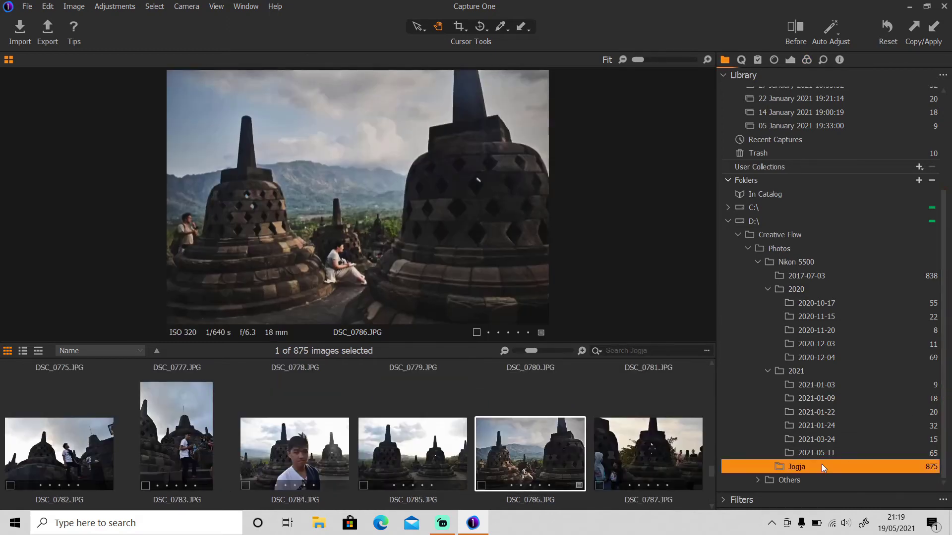
{"action": "left_click", "coordinate": [441, 446]}
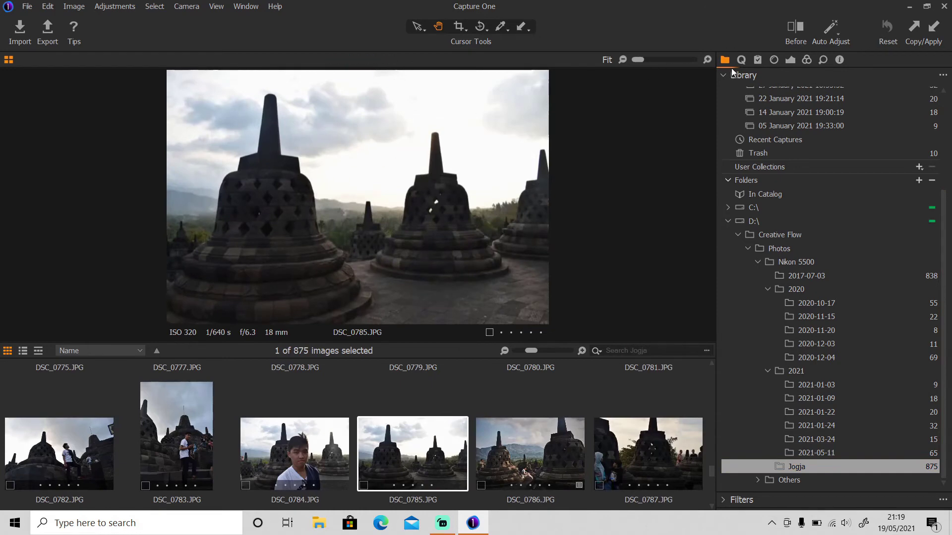
{"action": "left_click", "coordinate": [789, 59]}
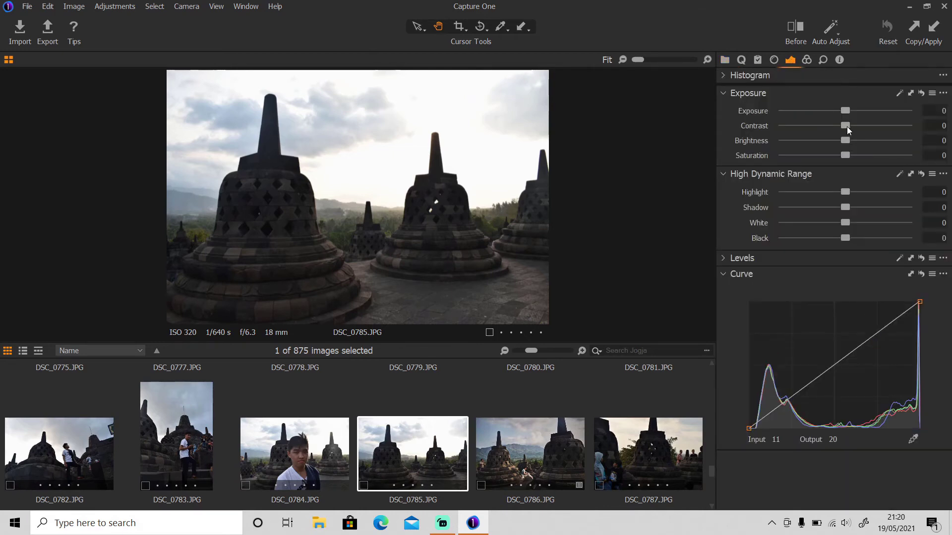
Set Contrast 12, Highlight -72, Shadow 28, Brightness 6, White -21 and Black -22.
{"action": "left_click_drag", "start_coordinate": [847, 128], "coordinate": [862, 125]}
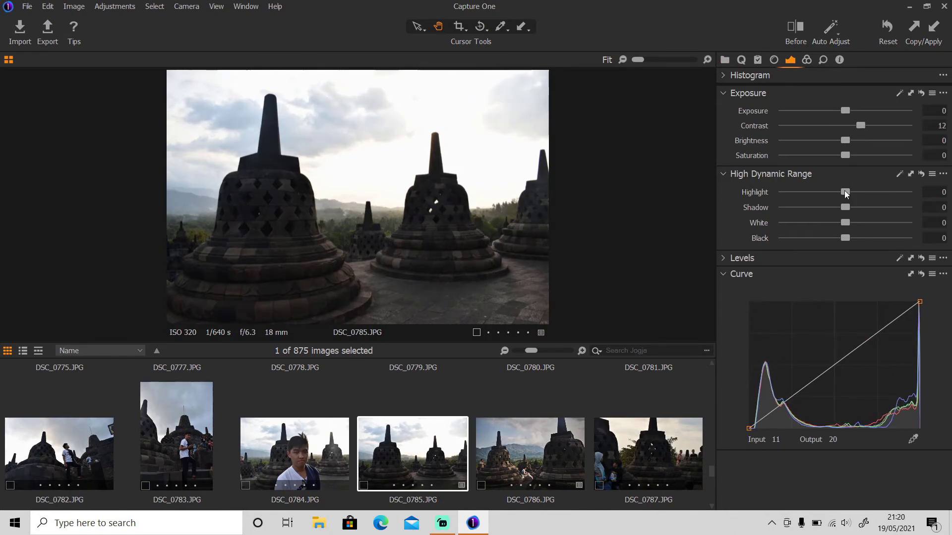
{"action": "mouse_move", "coordinate": [845, 191]}
{"action": "left_mouse_down"}
{"action": "mouse_move", "coordinate": [800, 191]}
{"action": "mouse_move", "coordinate": [863, 208]}
{"action": "left_mouse_up"}
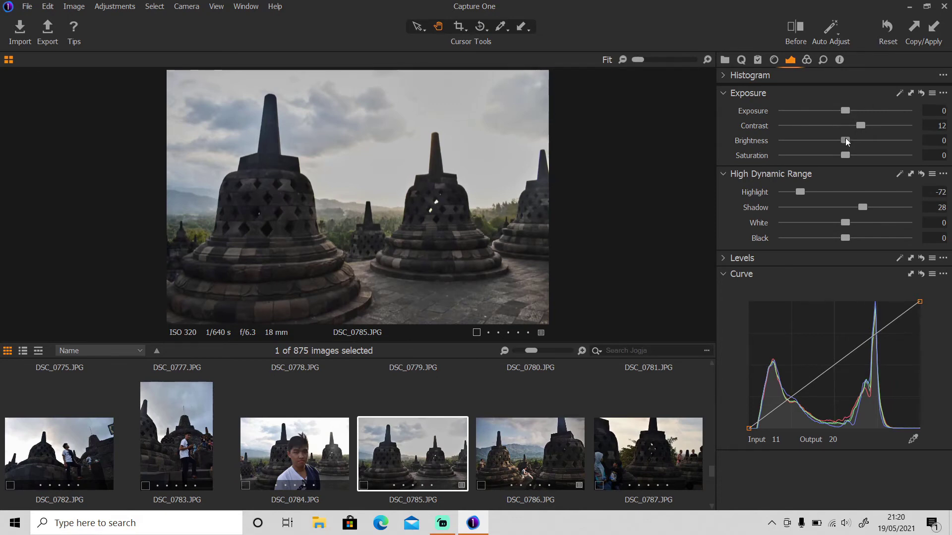
{"action": "left_click_drag", "start_coordinate": [846, 139], "coordinate": [853, 139]}
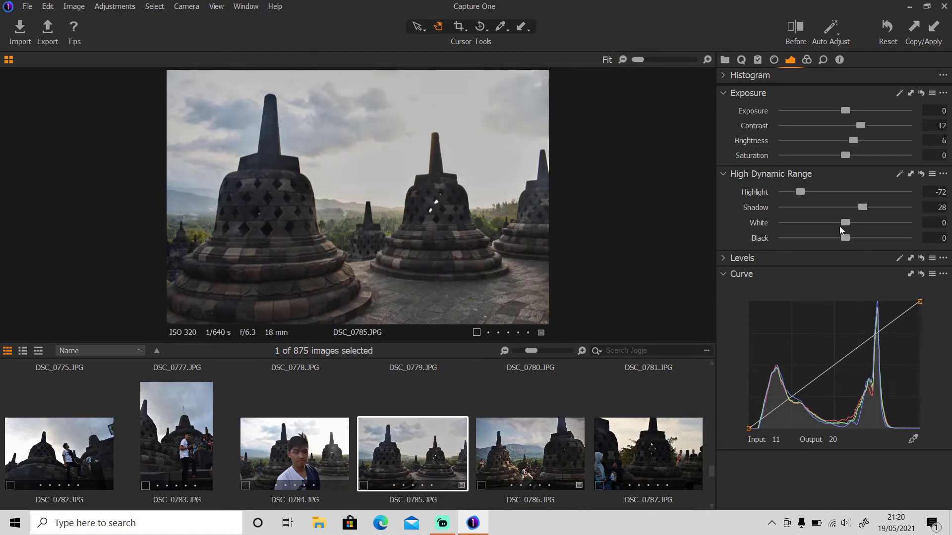
{"action": "left_click_drag", "start_coordinate": [844, 226], "coordinate": [831, 225]}
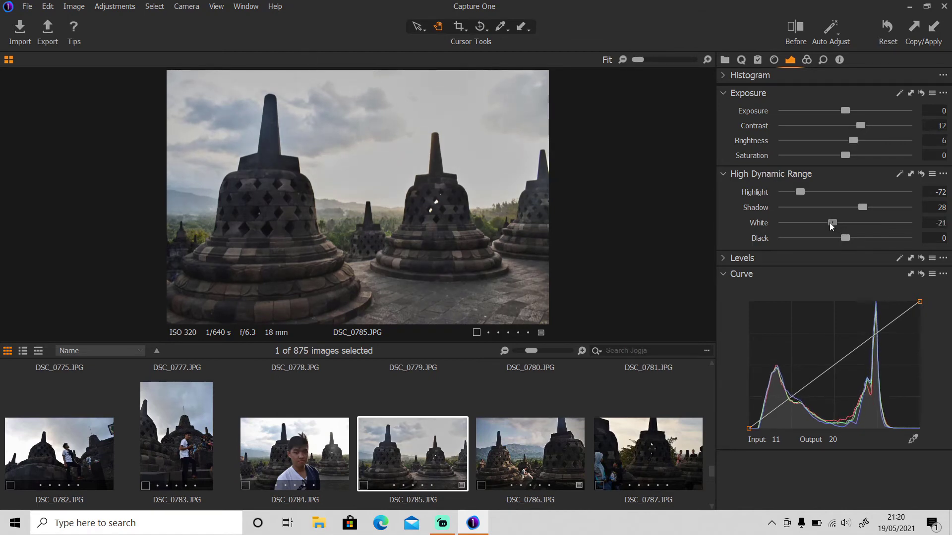
{"action": "left_click_drag", "start_coordinate": [840, 236], "coordinate": [827, 242]}
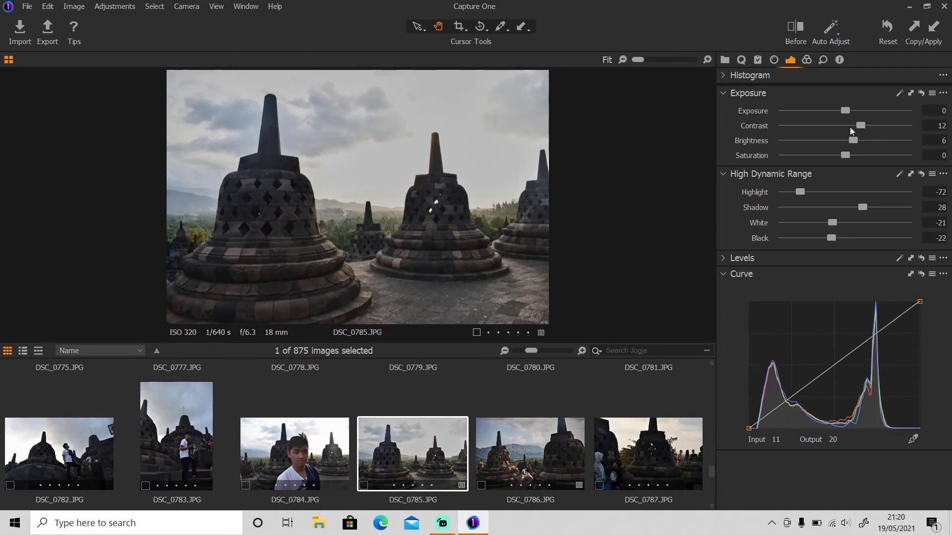
Shape a faded S-curve: lift the upper tones, add a shadow point, raise the black point.
{"action": "left_click", "coordinate": [877, 332]}
{"action": "left_click_drag", "start_coordinate": [876, 333], "coordinate": [876, 328]}
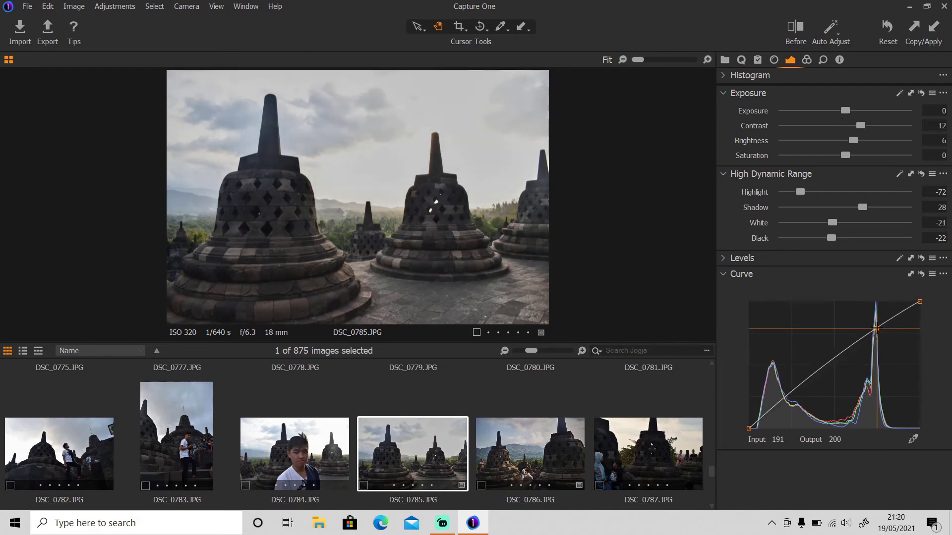
{"action": "left_click_drag", "start_coordinate": [788, 399], "coordinate": [787, 399]}
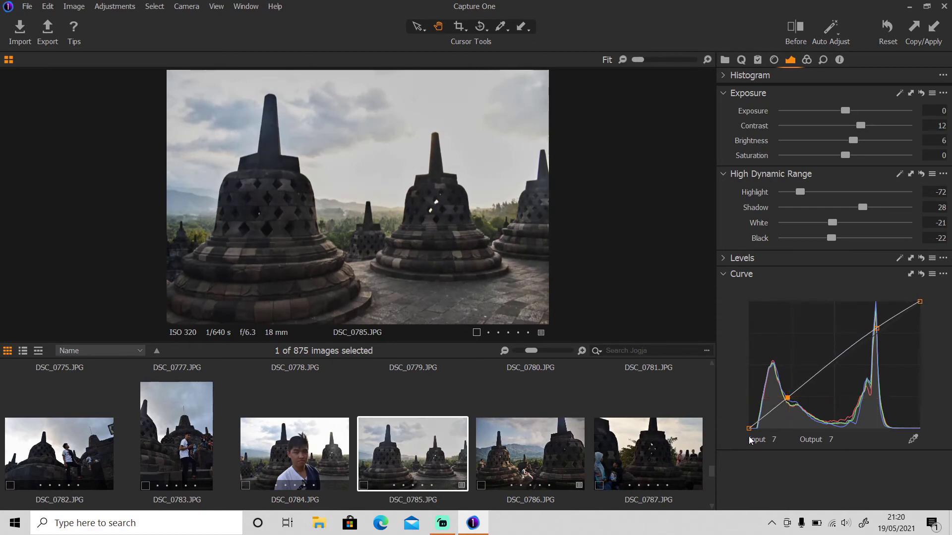
{"action": "left_click_drag", "start_coordinate": [748, 427], "coordinate": [749, 422]}
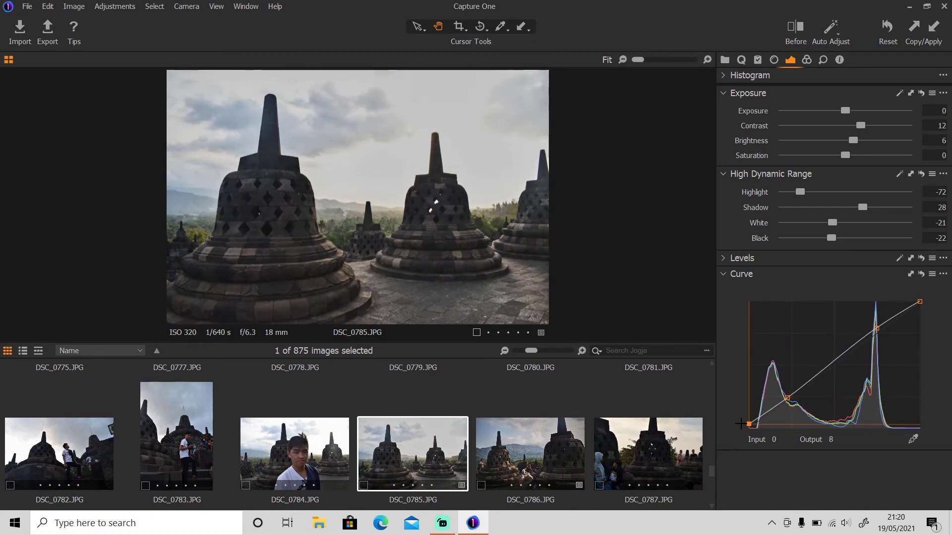
{"action": "left_click", "coordinate": [807, 60]}
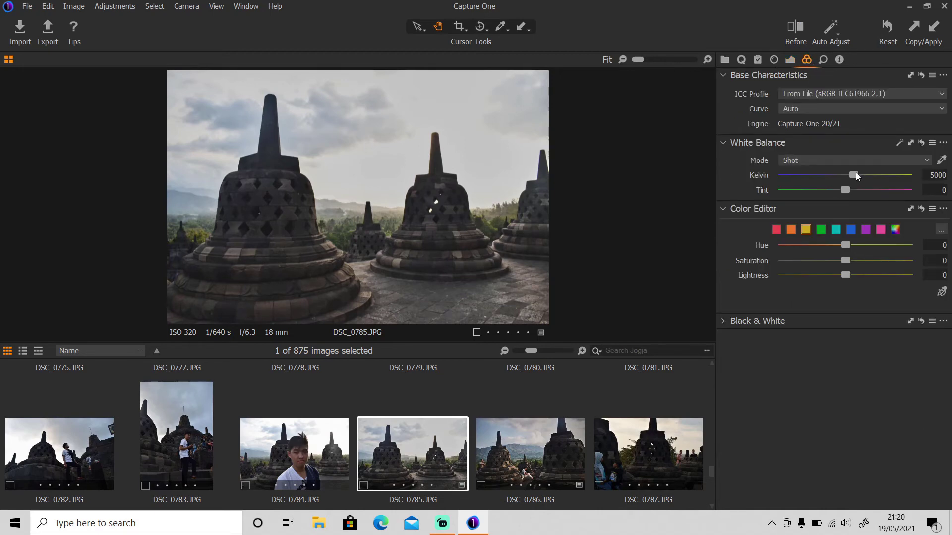
Warm the white balance to 5789 K, tint -2,8, and shift and desaturate the reds.
{"action": "mouse_move", "coordinate": [854, 174]}
{"action": "left_mouse_down"}
{"action": "mouse_move", "coordinate": [864, 178]}
{"action": "mouse_move", "coordinate": [842, 190]}
{"action": "left_mouse_up"}
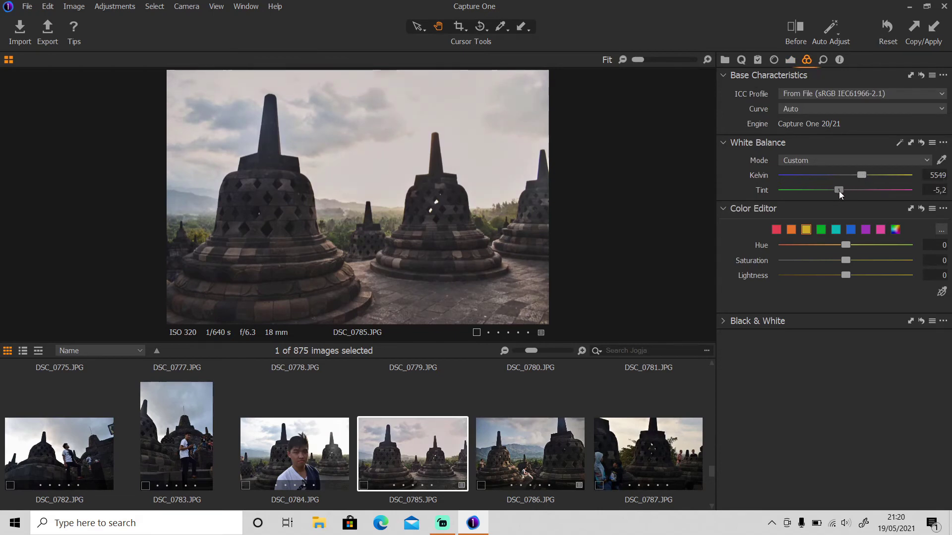
{"action": "left_click", "coordinate": [777, 230]}
{"action": "mouse_move", "coordinate": [846, 244]}
{"action": "left_mouse_down"}
{"action": "mouse_move", "coordinate": [854, 244]}
{"action": "mouse_move", "coordinate": [828, 260]}
{"action": "mouse_move", "coordinate": [857, 275]}
{"action": "left_mouse_up"}
{"action": "left_click_drag", "start_coordinate": [865, 174], "coordinate": [866, 177]}
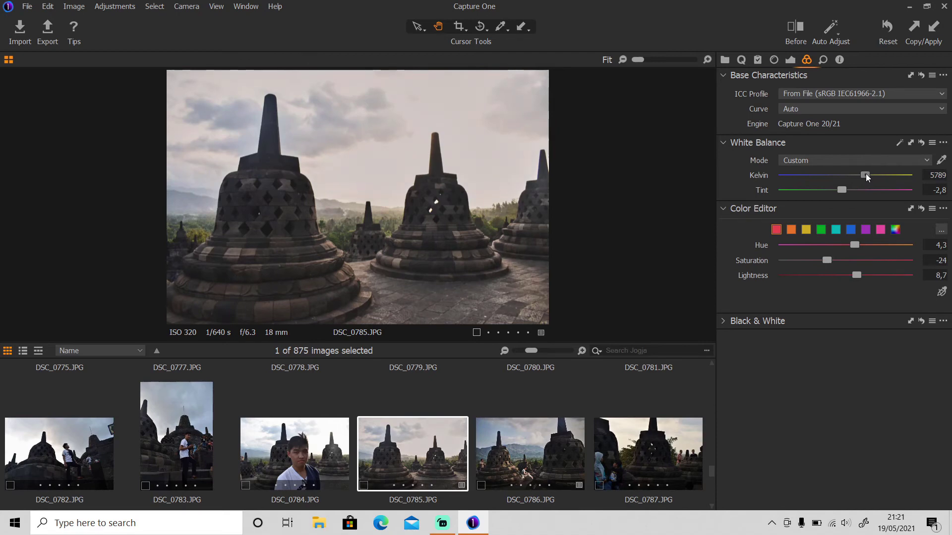
Lower the orange saturation and drop the yellow saturation to -12,6.
{"action": "left_click", "coordinate": [791, 230]}
{"action": "left_click_drag", "start_coordinate": [845, 260], "coordinate": [838, 261]}
{"action": "left_click", "coordinate": [806, 230]}
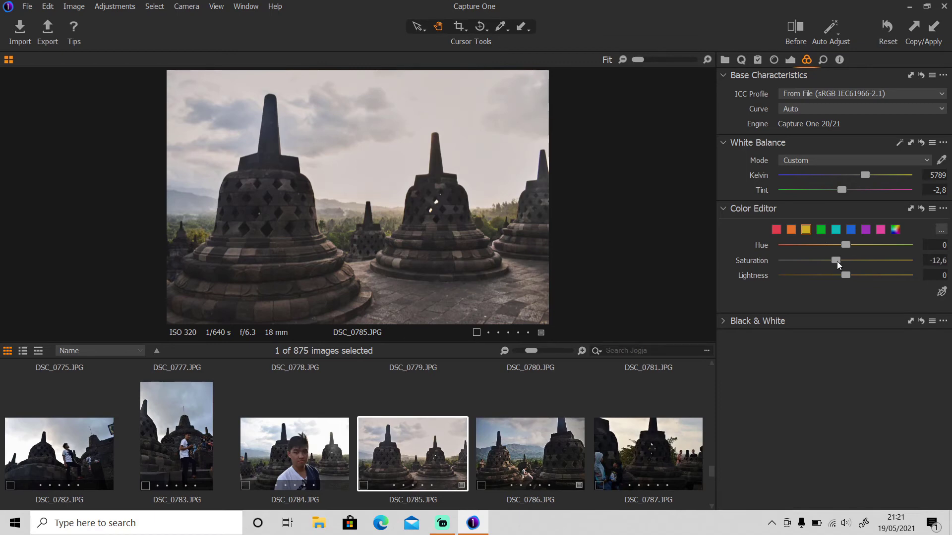
{"action": "left_click", "coordinate": [823, 60]}
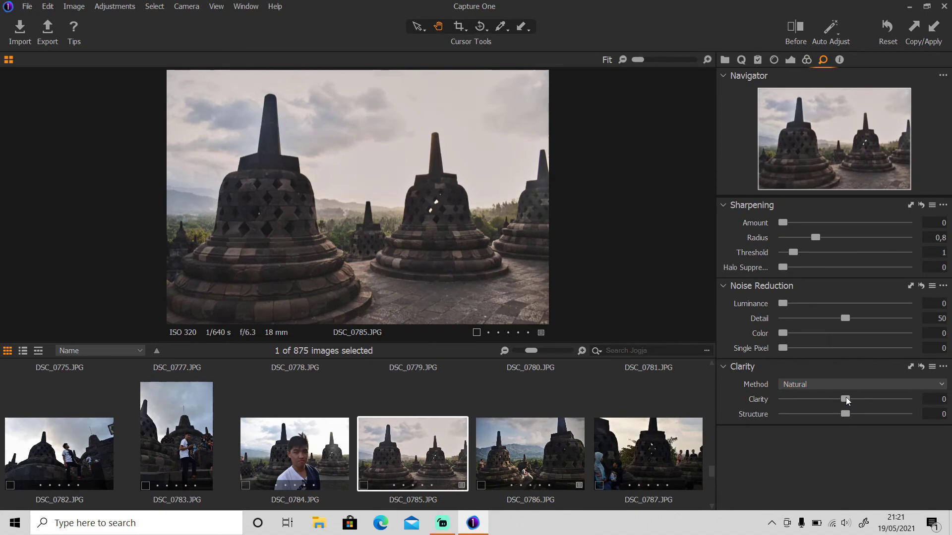
Add Clarity 29 and Structure 18, then set the lens vignetting amount to -1.
{"action": "mouse_move", "coordinate": [846, 399]}
{"action": "left_mouse_down"}
{"action": "mouse_move", "coordinate": [867, 397]}
{"action": "mouse_move", "coordinate": [858, 415]}
{"action": "left_mouse_up"}
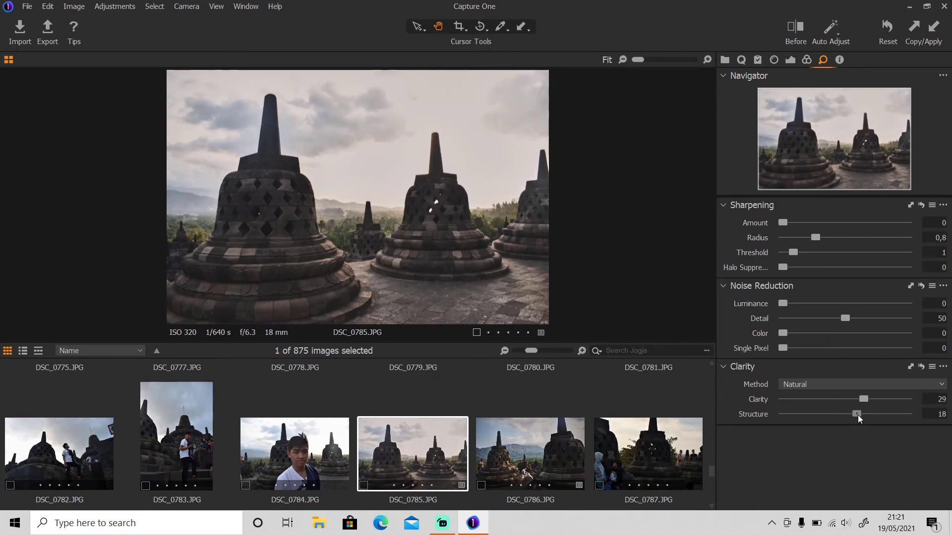
{"action": "left_click", "coordinate": [774, 60]}
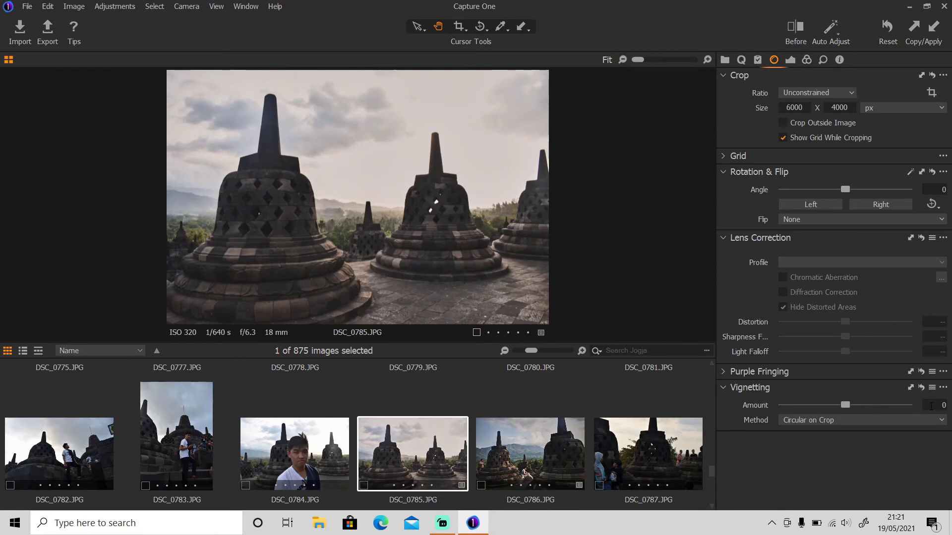
{"action": "left_click", "coordinate": [931, 407]}
{"action": "type", "text": "-1"}
{"action": "key", "text": "Return"}
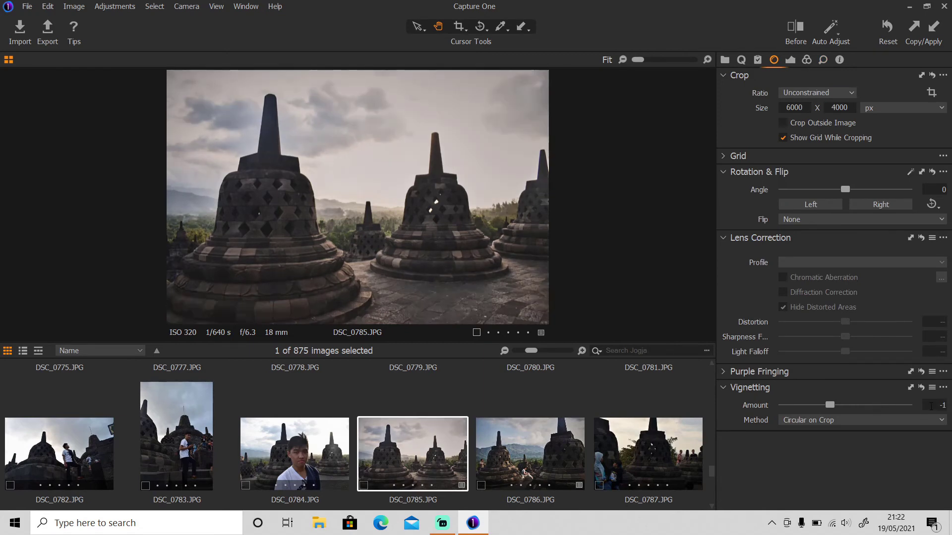
Set exposure to 0,5, then reduce it to 0,1.
{"action": "left_click", "coordinate": [793, 62]}
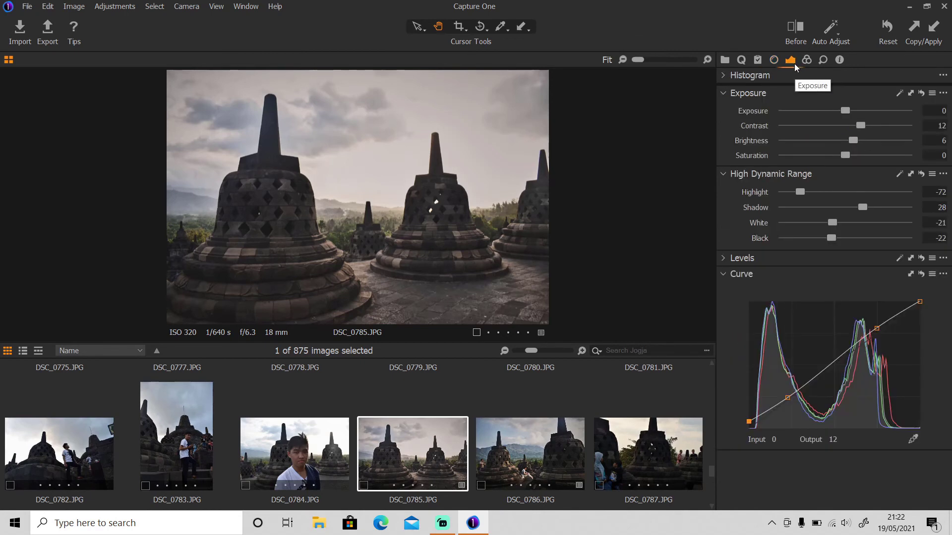
{"action": "left_click", "coordinate": [929, 112]}
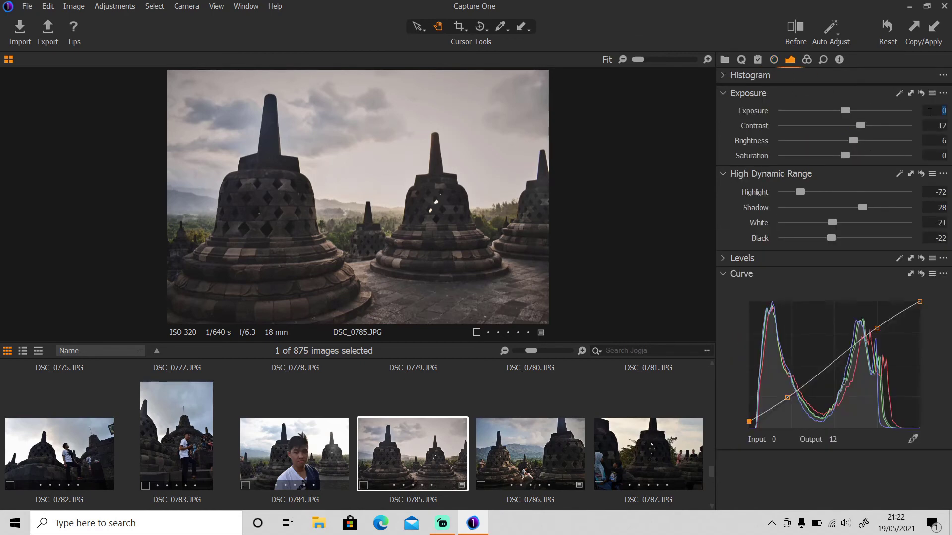
{"action": "type", "text": "0,5"}
{"action": "key", "text": "Return"}
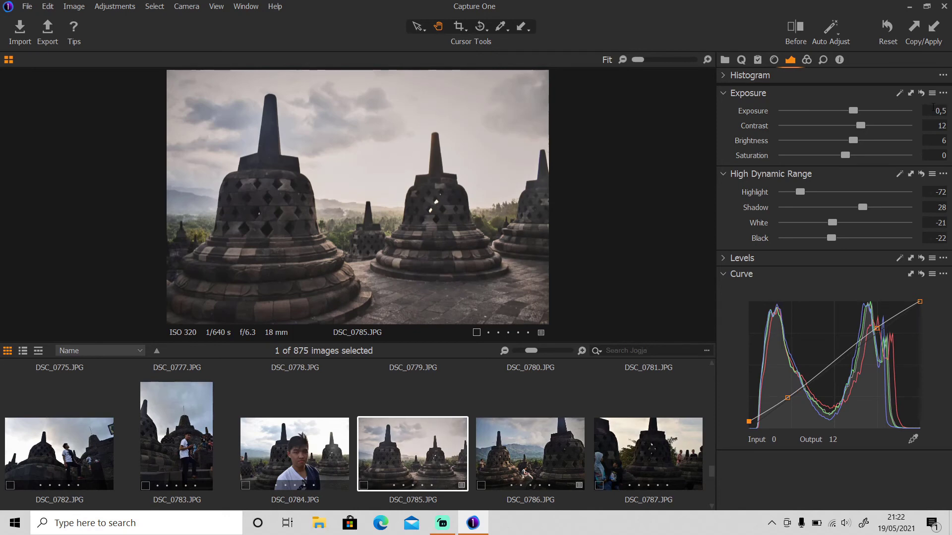
{"action": "left_click", "coordinate": [934, 109]}
{"action": "type", "text": "0,1"}
{"action": "key", "text": "Return"}
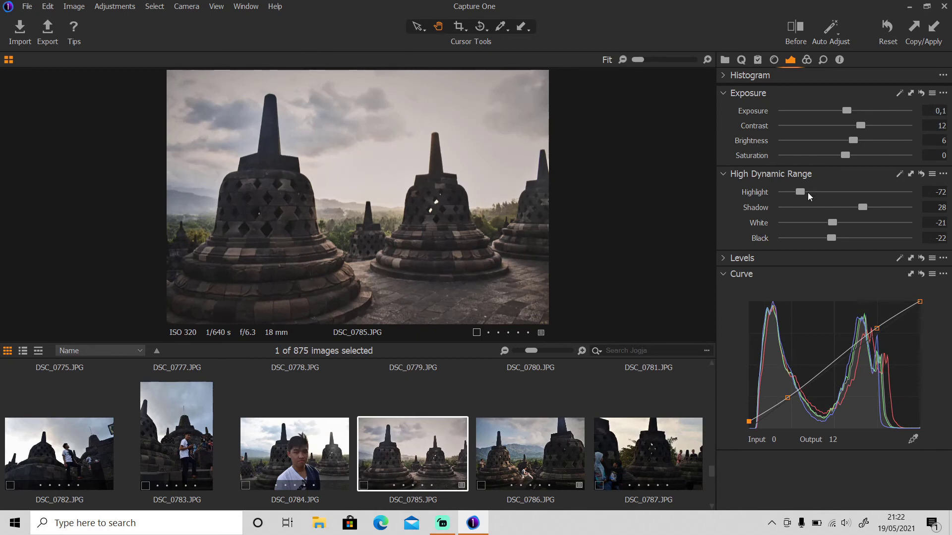
Pull highlights to -100, compare with the original, and review the colour adjustments.
{"action": "left_click_drag", "start_coordinate": [799, 192], "coordinate": [769, 197]}
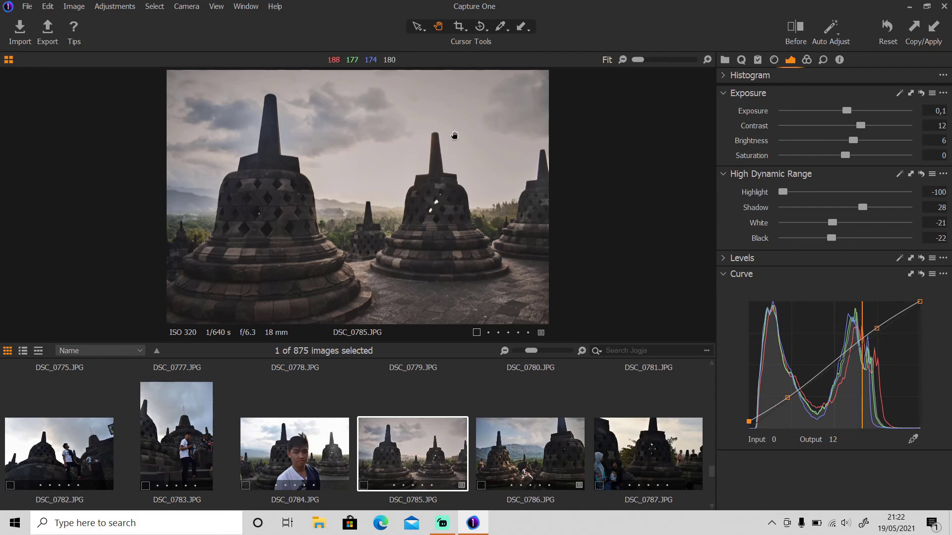
{"action": "left_click", "coordinate": [795, 28]}
{"action": "left_click", "coordinate": [806, 60]}
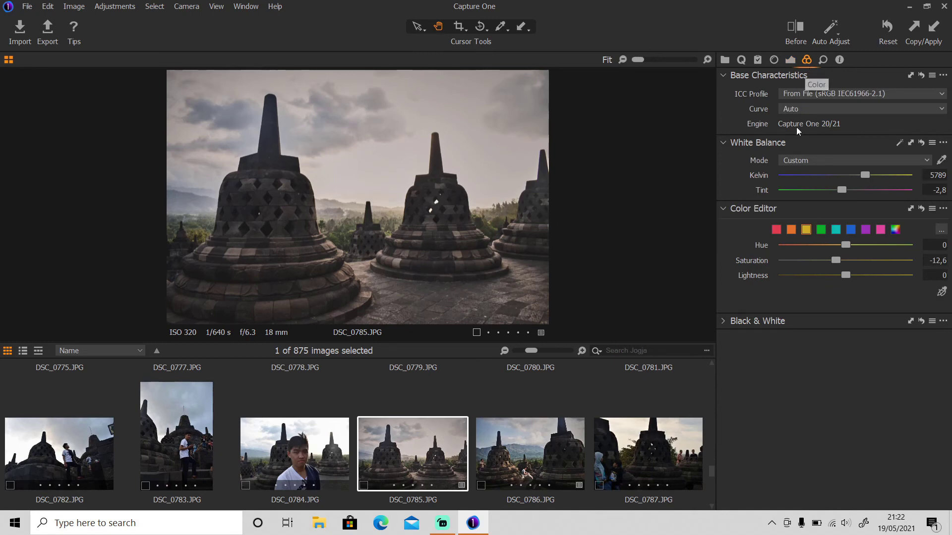
Bring back the Exposure tool tab, briefly opening and closing the Windows Start menu.
{"action": "left_click", "coordinate": [790, 60]}
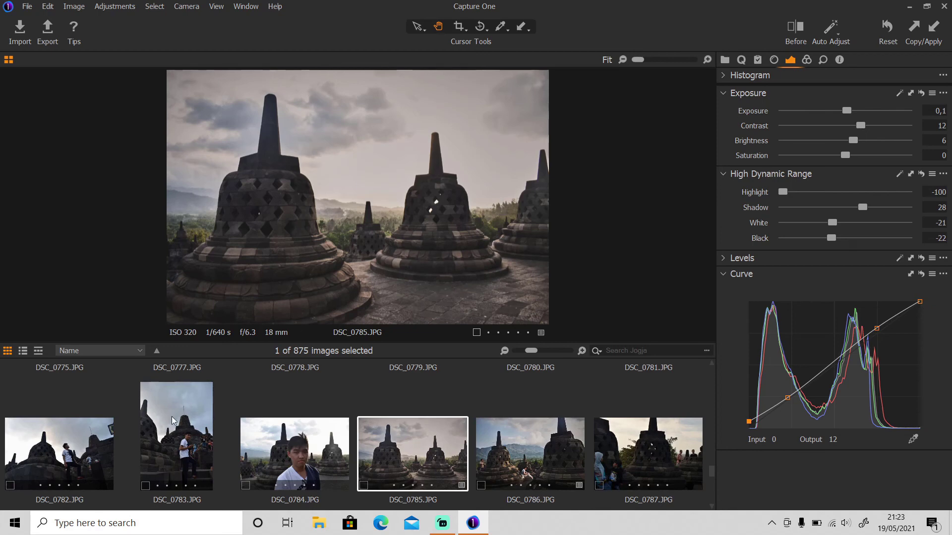
{"action": "left_click", "coordinate": [15, 523]}
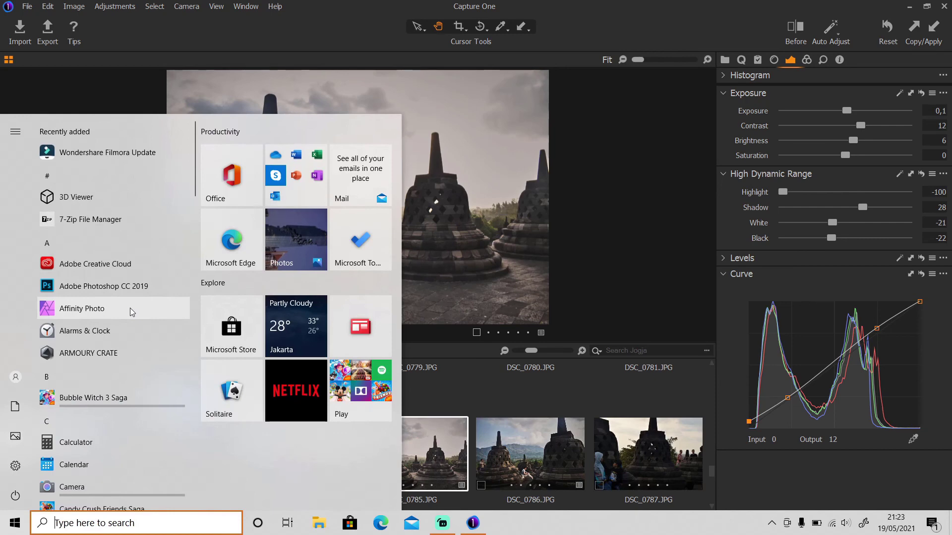
{"action": "left_click", "coordinate": [594, 22]}
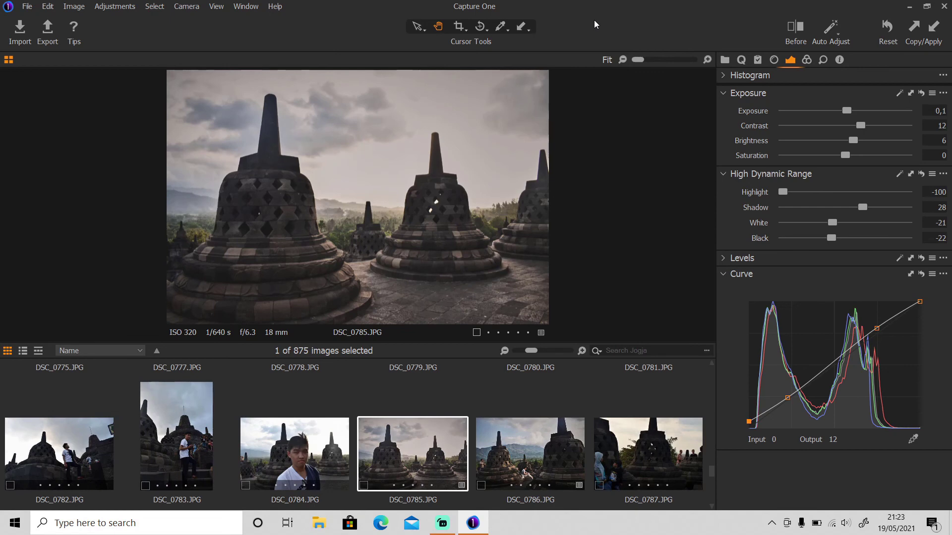
Show the Library folder tree with the 875-image Jogja folder active.
{"action": "left_click", "coordinate": [725, 60]}
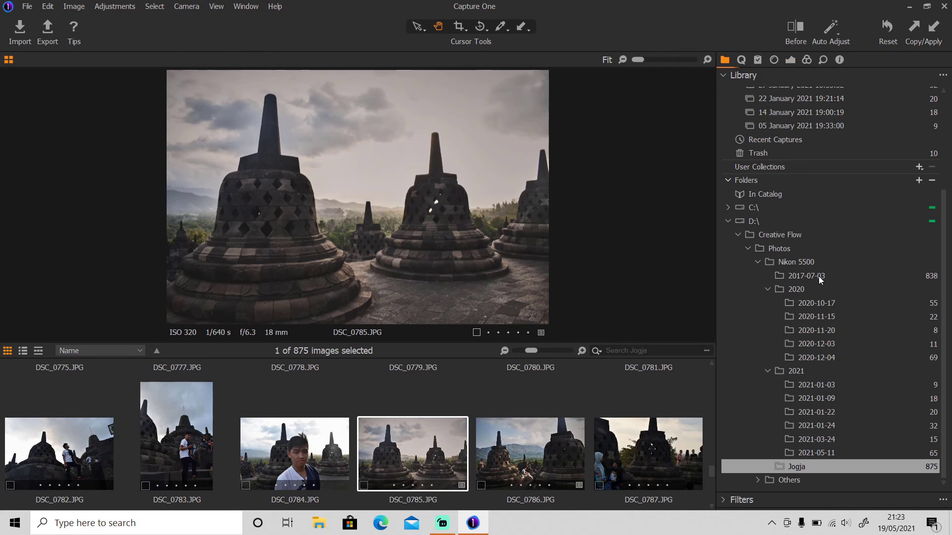